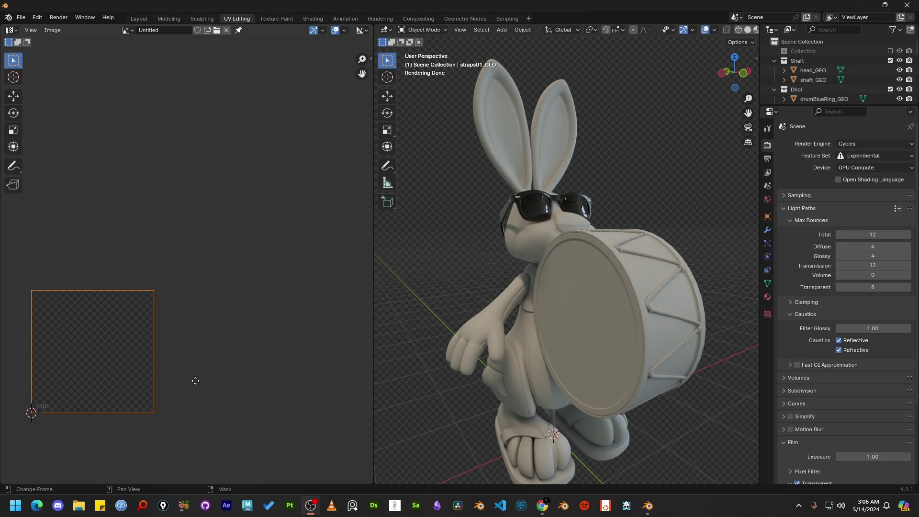
Switch the bunny mesh to Edit Mode and examine how its UV islands are spread over the UV space
middle_click_drag(195, 380, 223, 339)
scroll(218, 343, "down", 1)
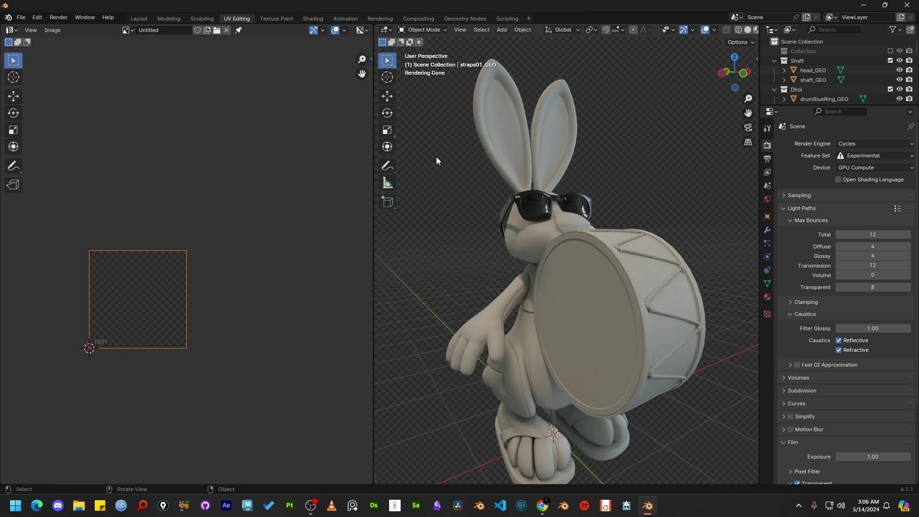
left_click(499, 324)
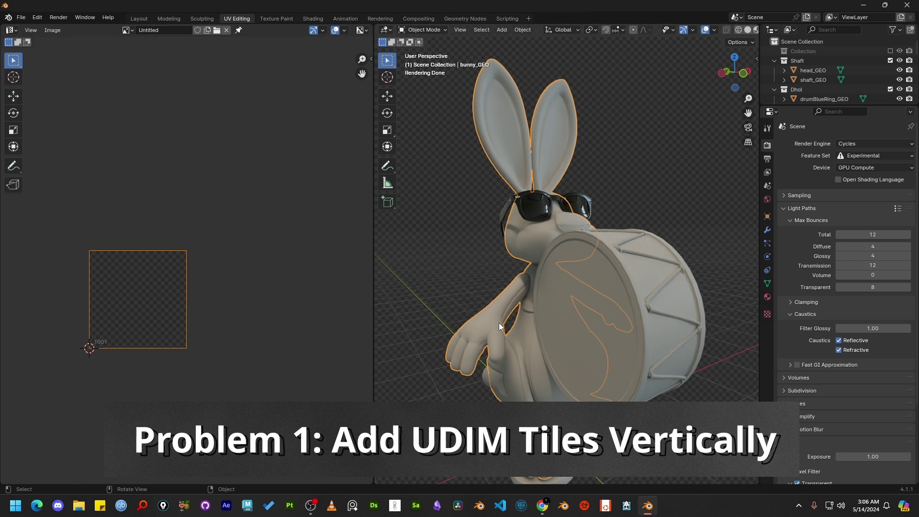
key("Tab")
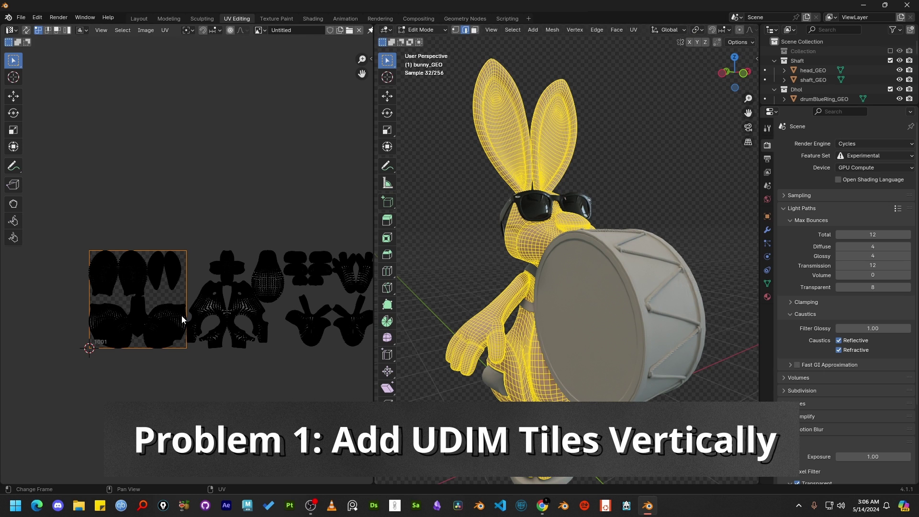
middle_click_drag(167, 320, 79, 331)
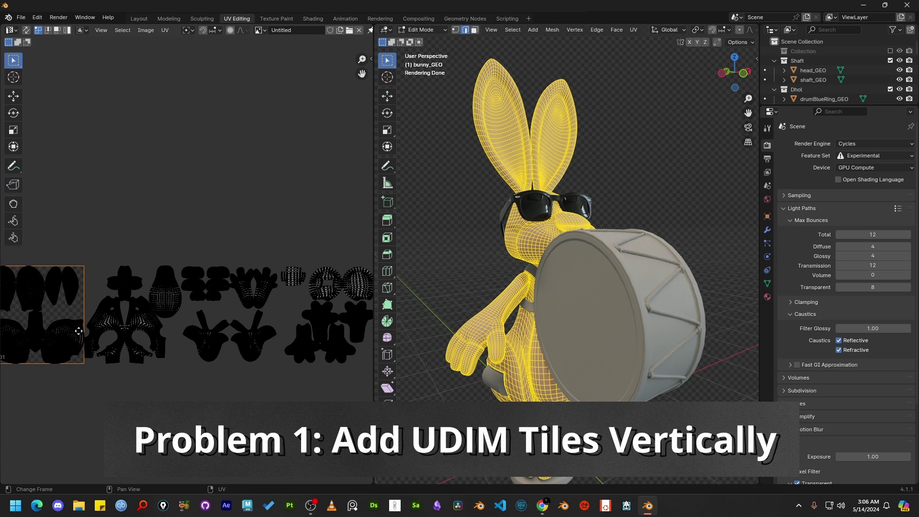
scroll(136, 319, "down", 2)
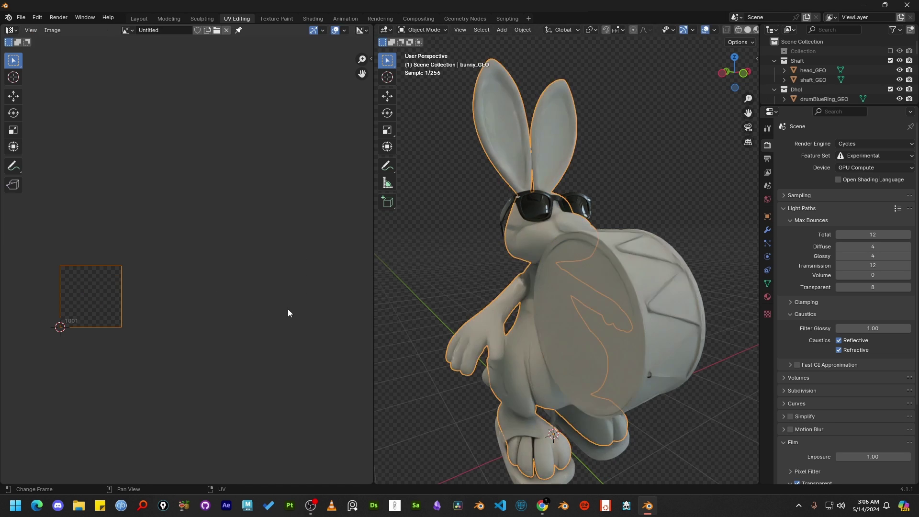
Put the sandal soles in Edit Mode, select all their UVs and show the image's UDIM tile list
left_click(540, 456)
key("Tab")
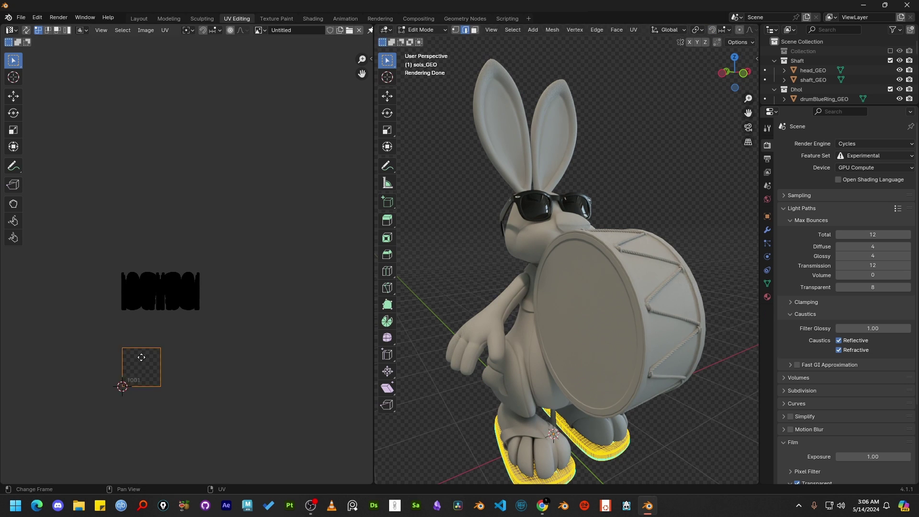
scroll(146, 284, "up", 3)
key("a")
key("n")
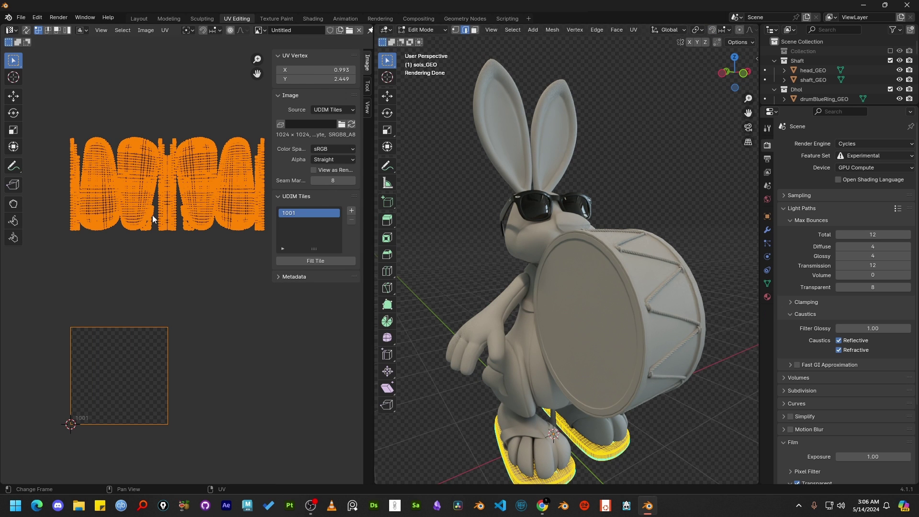
scroll(199, 284, "down", 2)
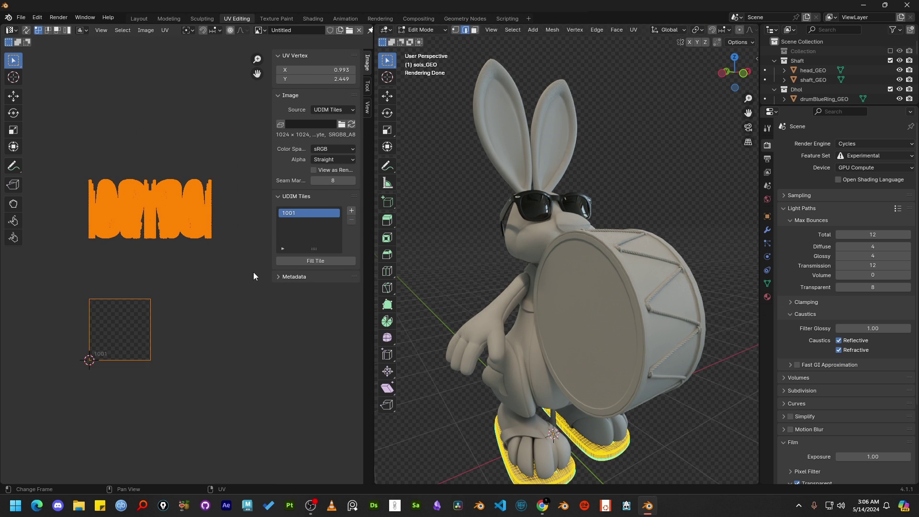
scroll(253, 272, "up", 1)
Add UDIM tiles 1002 and 1003 to the Untitled image with the default blank 1024 px fill
left_click(351, 210)
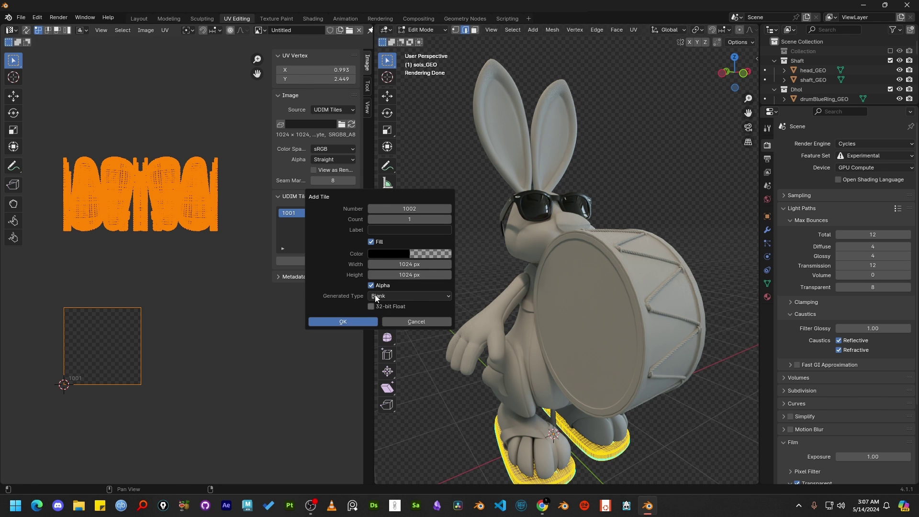
left_click(424, 253)
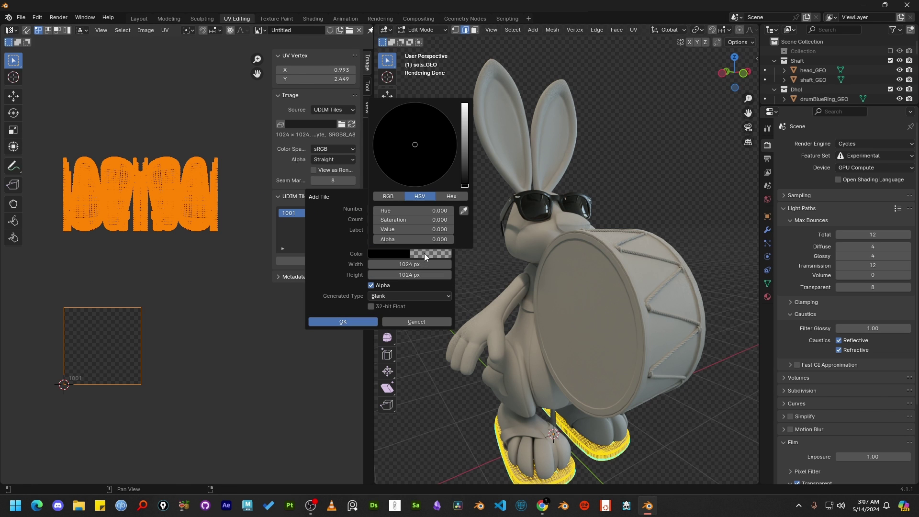
left_click(353, 322)
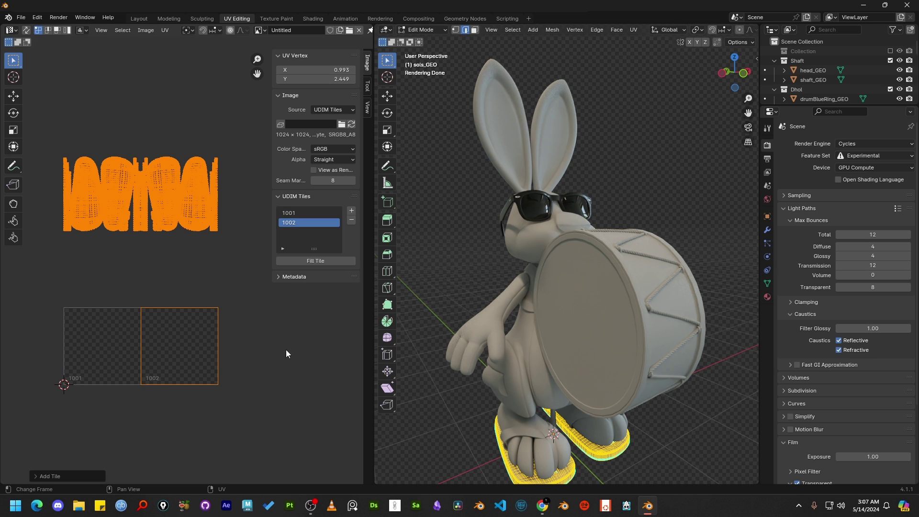
left_click(353, 211)
left_click(355, 323)
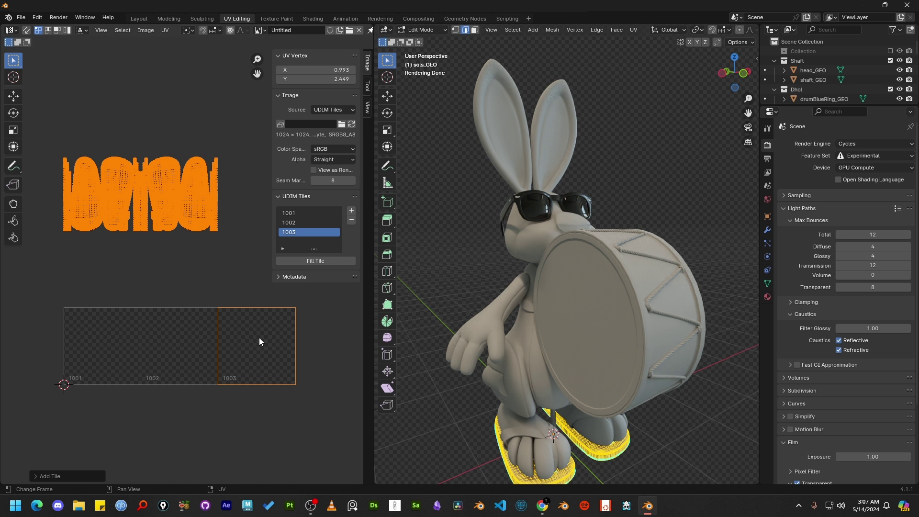
Add UDIM tile 1011 directly above tile 1001 to begin a second row
left_click(259, 341)
middle_click_drag(260, 342, 265, 379)
left_click(351, 184)
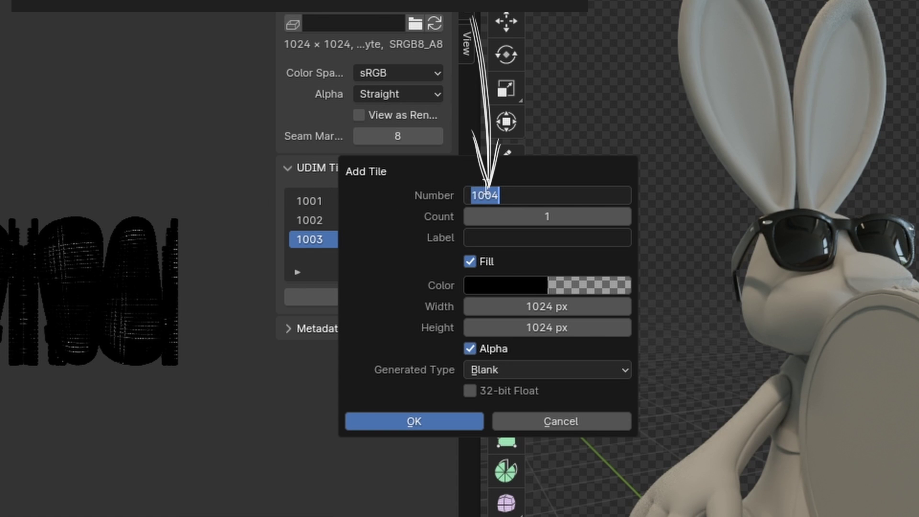
type("11")
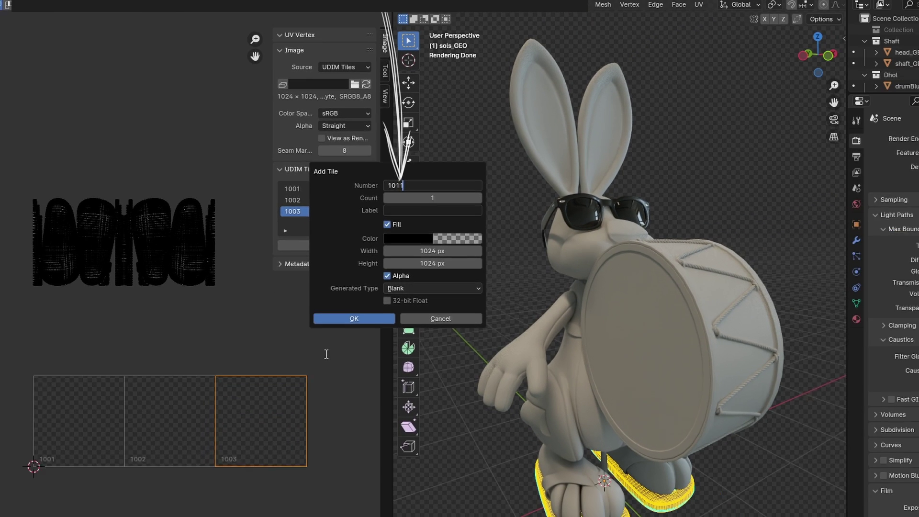
key("Return")
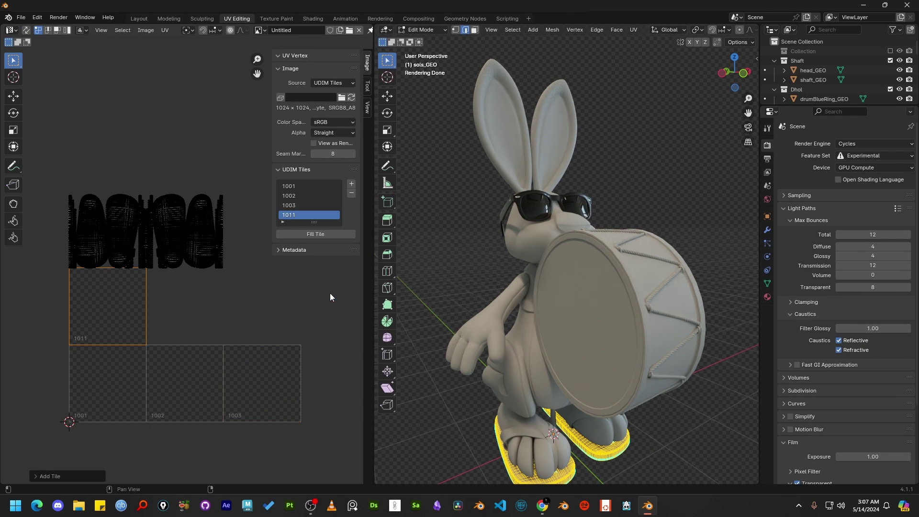
Complete the second row by adding UDIM tiles 1012 and 1013
left_click(351, 184)
left_click(396, 181)
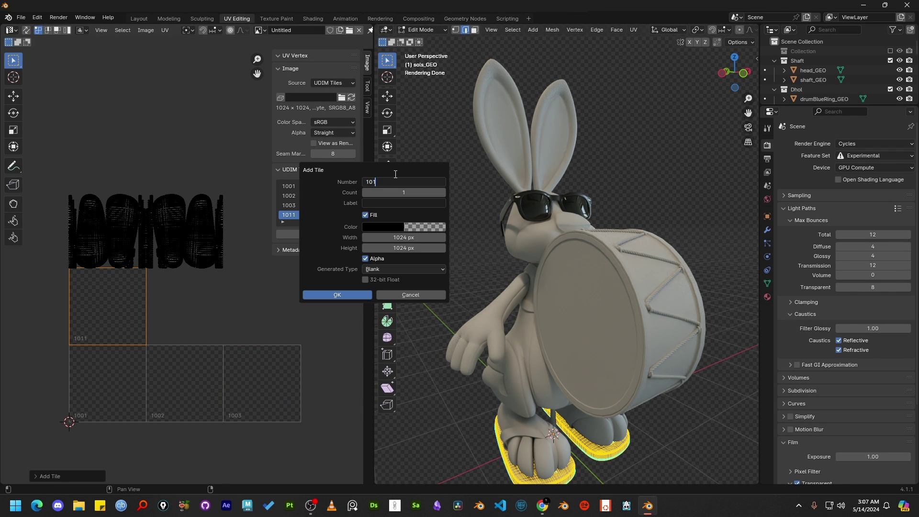
left_click(338, 295)
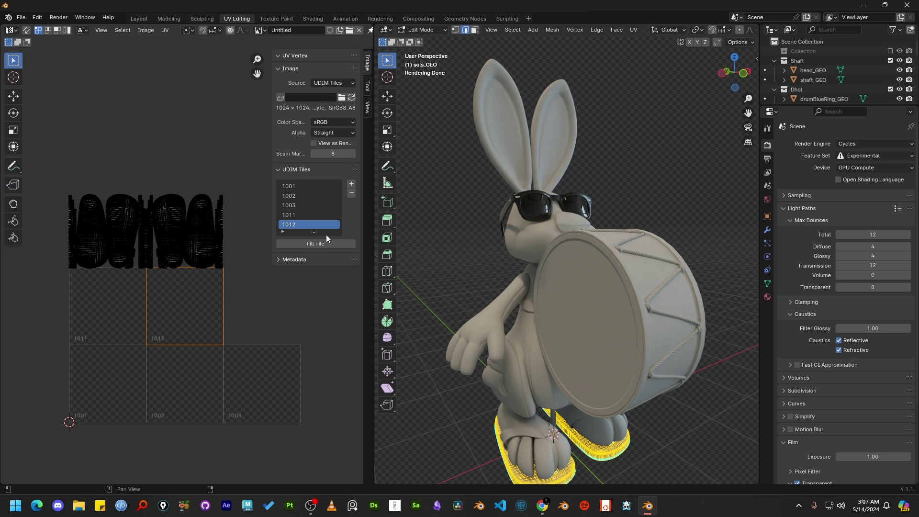
left_click(355, 181)
left_click(411, 179)
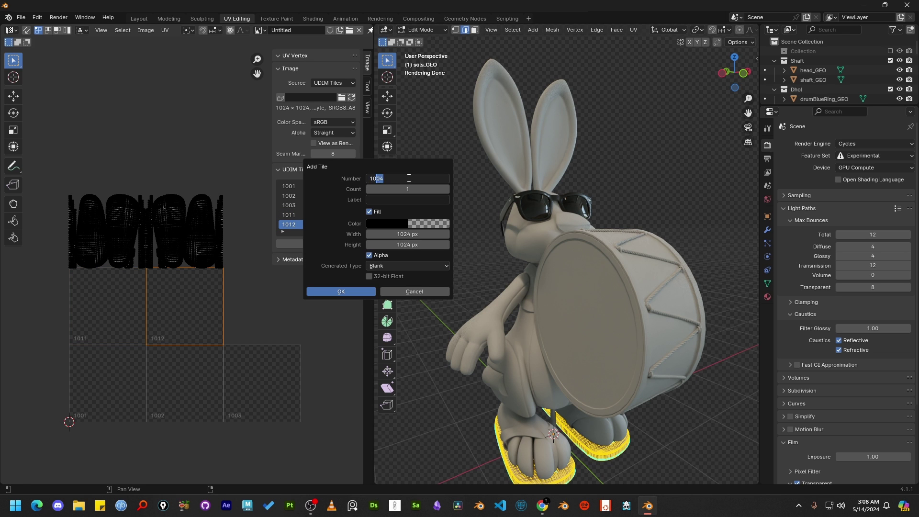
left_click(338, 292)
Add UDIM tile 1021 above tile 1011 to begin a third row
left_click(355, 183)
left_click(403, 180)
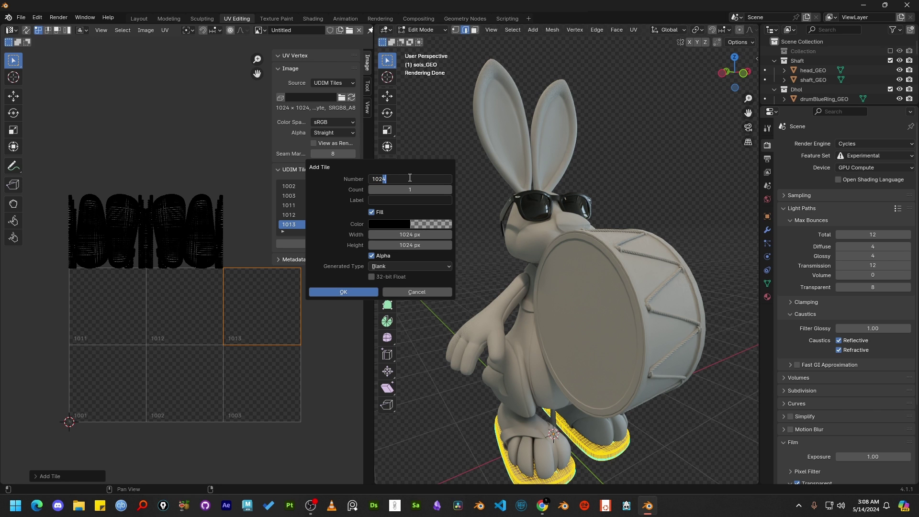
type("1021")
left_click(351, 291)
Add UDIM tile 1022 above tile 1012 in the third row
left_click(356, 182)
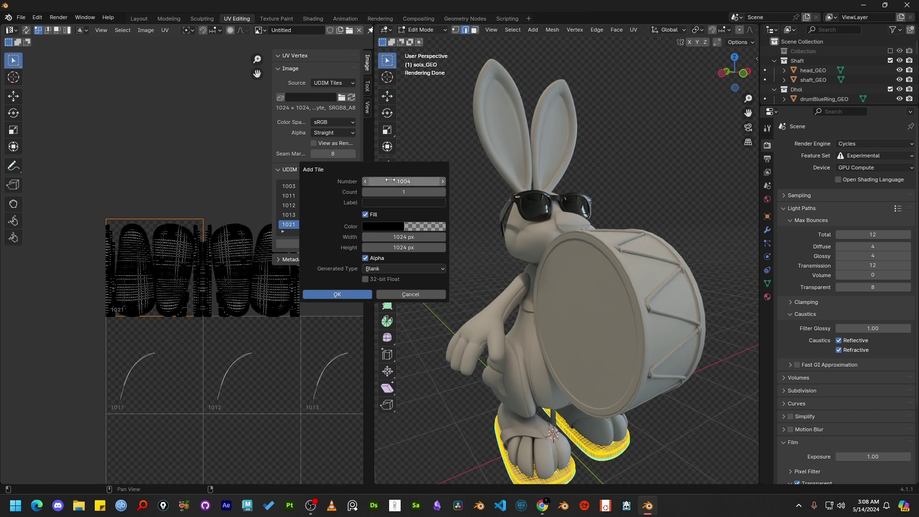
left_click(404, 181)
type("1022")
key("Return")
left_click(354, 296)
Add UDIM tile 1023 above tile 1013 to complete the 3 by 3 tile grid
left_click(355, 183)
left_click(403, 177)
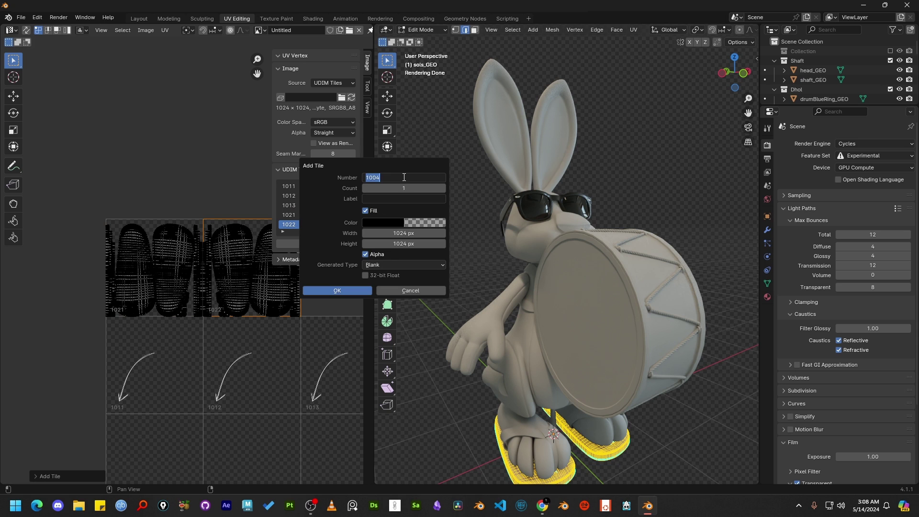
type("1023")
key("Return")
left_click(337, 291)
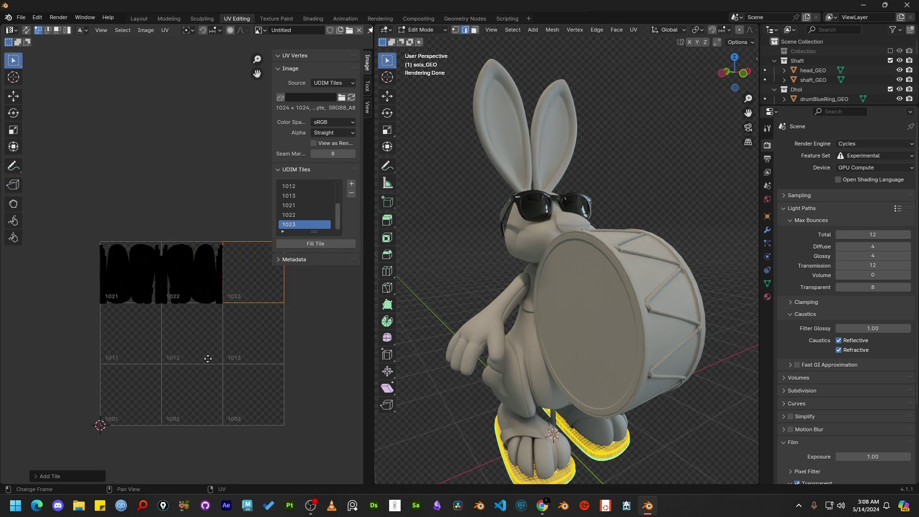
Return the sandal soles to Object Mode and hide the UV editor's sidebar
key("Tab")
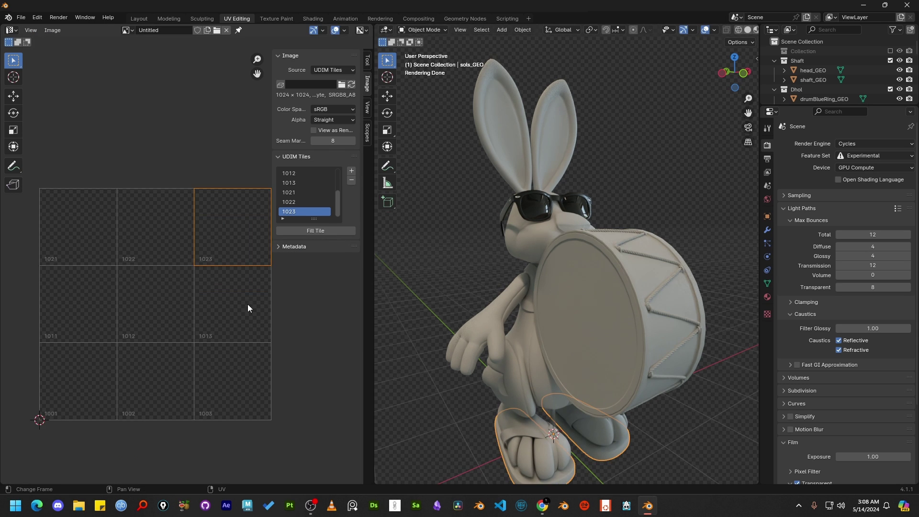
key("n")
scroll(209, 324, "up", 1)
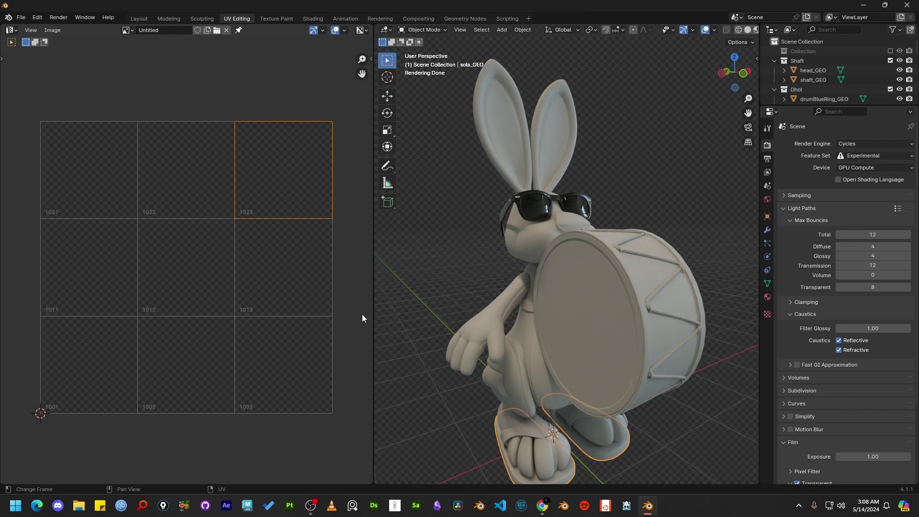
key("Tab")
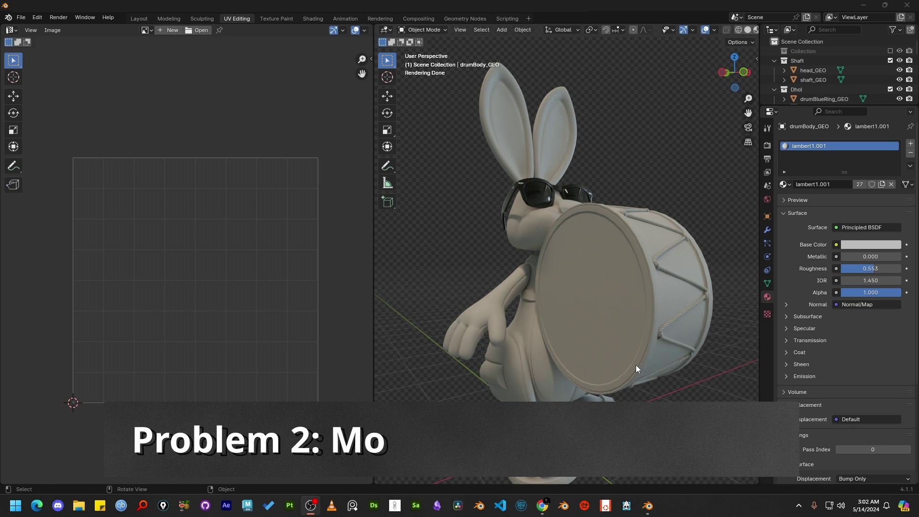
Put the drum skin in Edit Mode and select its whole circular UV island to inspect its placement
mouse_move(636, 365)
middle_mouse_down()
mouse_move(559, 360)
mouse_move(615, 348)
mouse_move(613, 386)
mouse_move(627, 371)
middle_mouse_up()
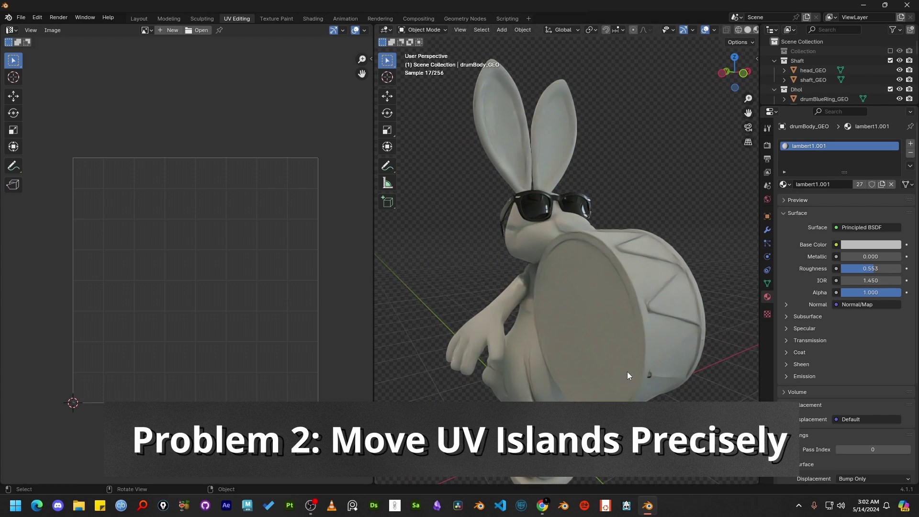
left_click(559, 343)
key("Tab")
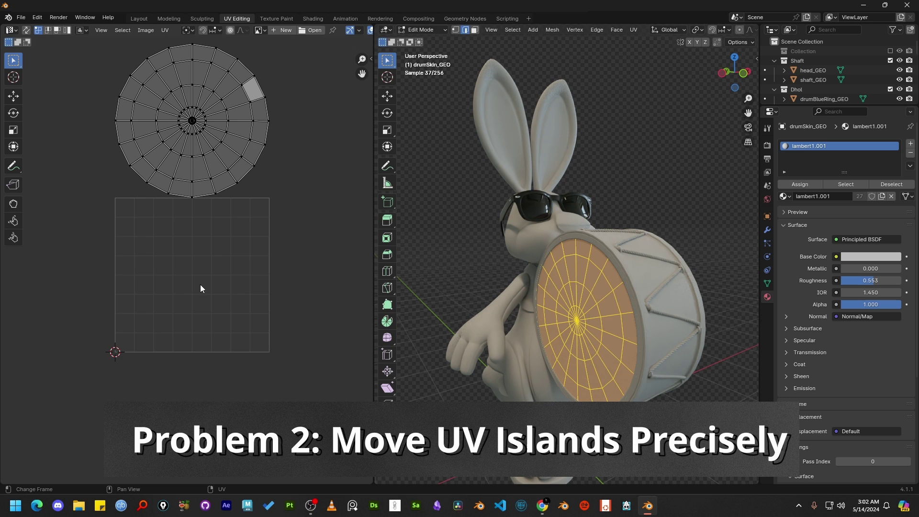
middle_click_drag(197, 150, 192, 232)
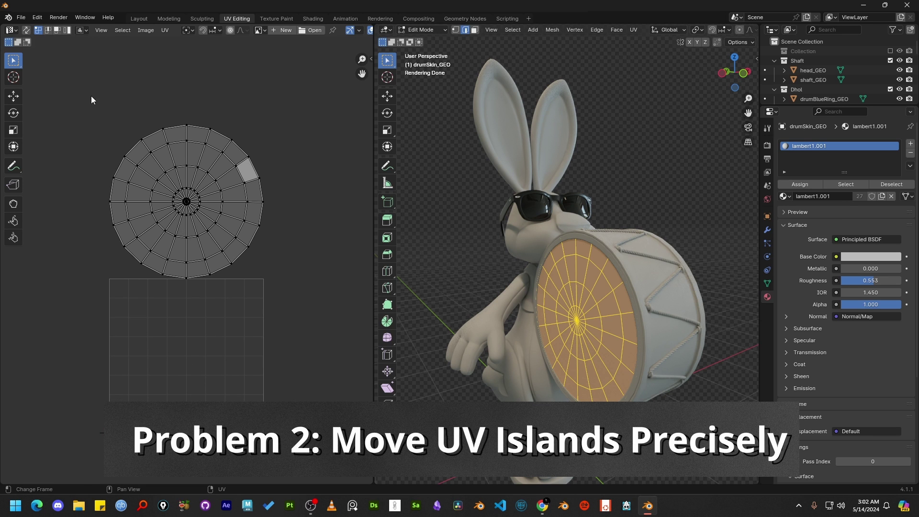
left_click_drag(91, 96, 336, 310)
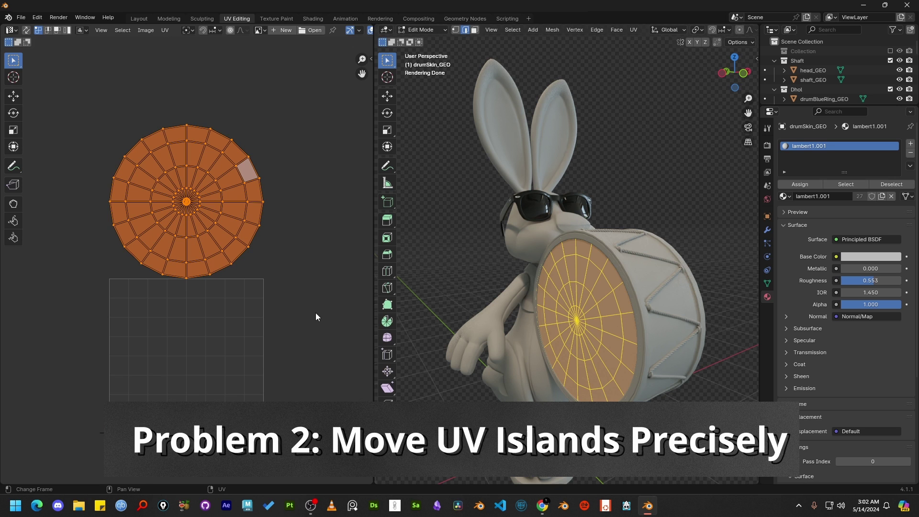
Switch to editing the drum body and inspect its rectangular UV island's placement, leaving the island deselected
key("Tab")
left_click(652, 269)
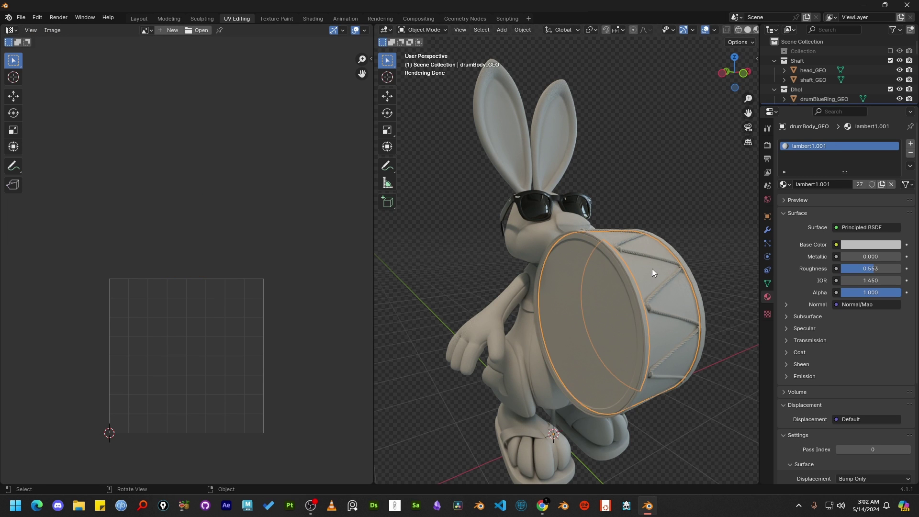
key("Tab")
middle_click_drag(292, 310, 170, 316)
left_click_drag(149, 181, 391, 339)
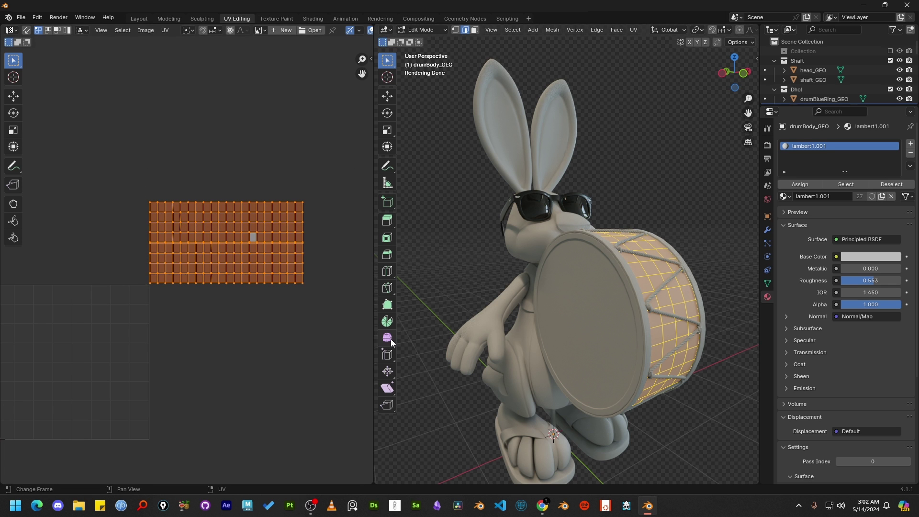
left_click(329, 335)
middle_click_drag(320, 349, 357, 338)
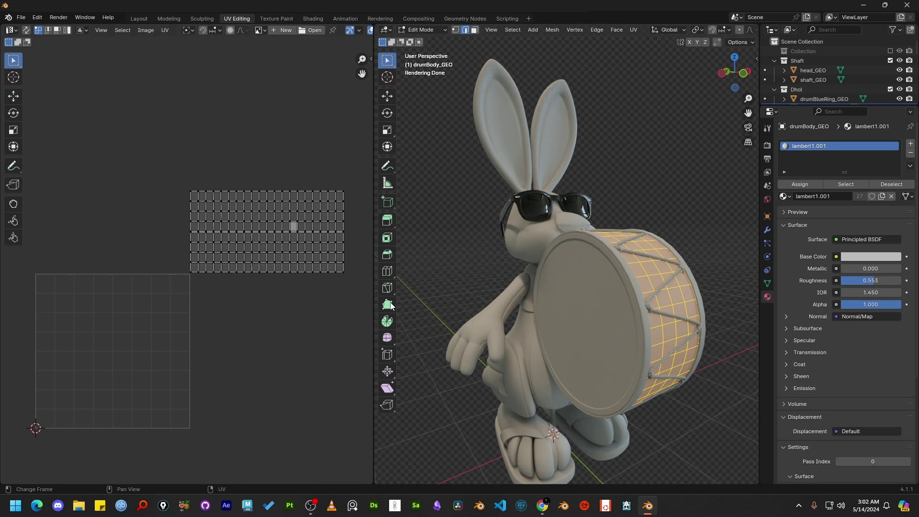
Switch to editing the sunglasses frames and select all their UV islands
key("Tab")
left_click(503, 208)
key("Tab")
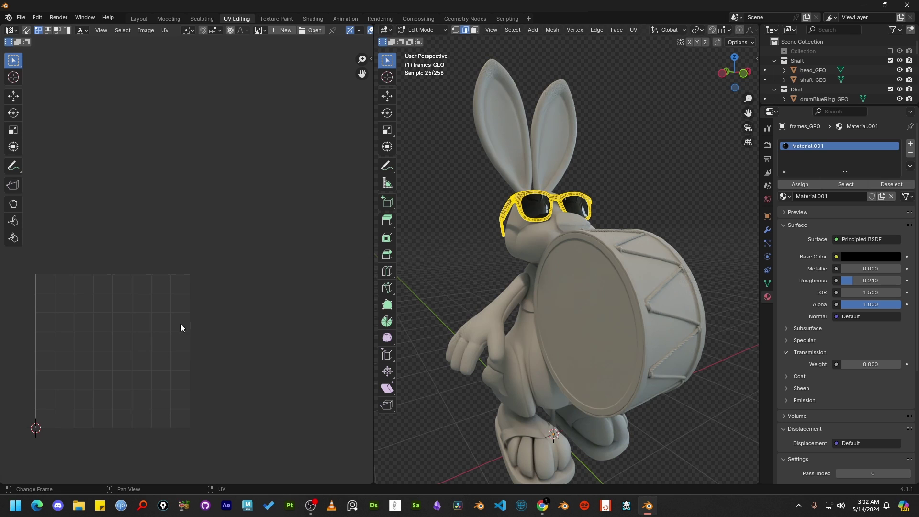
scroll(127, 337, "down", 5)
scroll(184, 262, "up", 2)
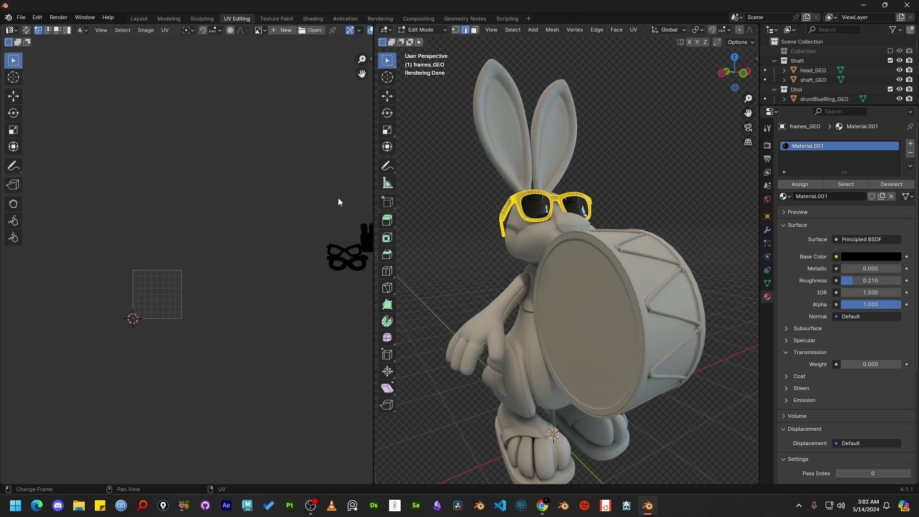
middle_click_drag(338, 197, 253, 238)
left_click_drag(243, 208, 359, 346)
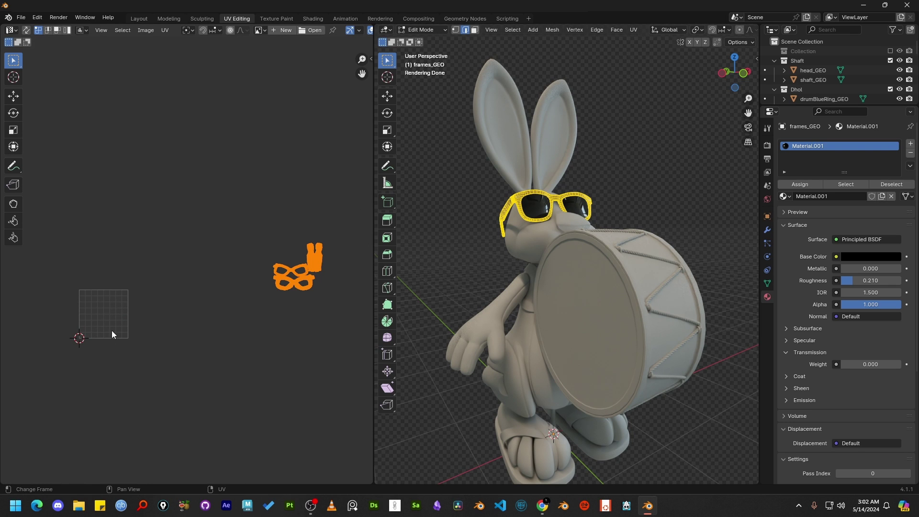
Deselect the sunglasses frames' UV islands and set the UV editor's grid to 5 tiles in X and 2 in Y
left_click(222, 319)
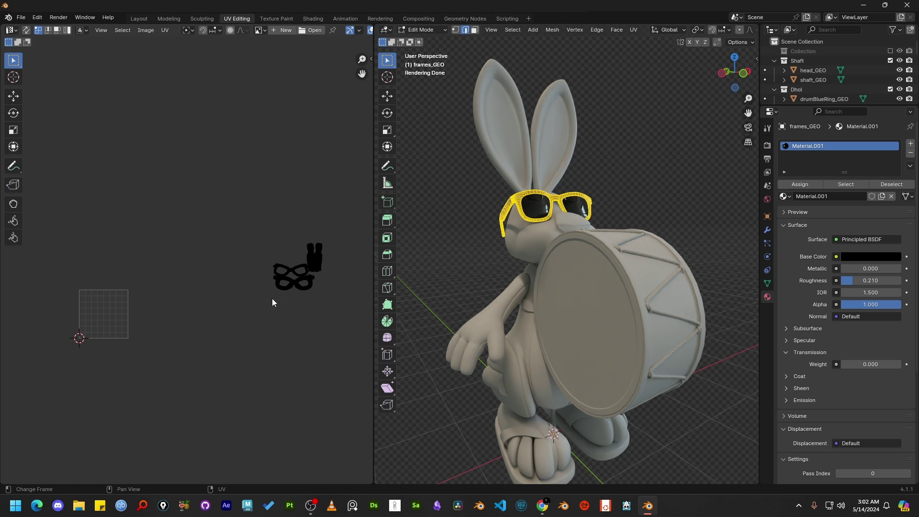
scroll(334, 33, "right", 4)
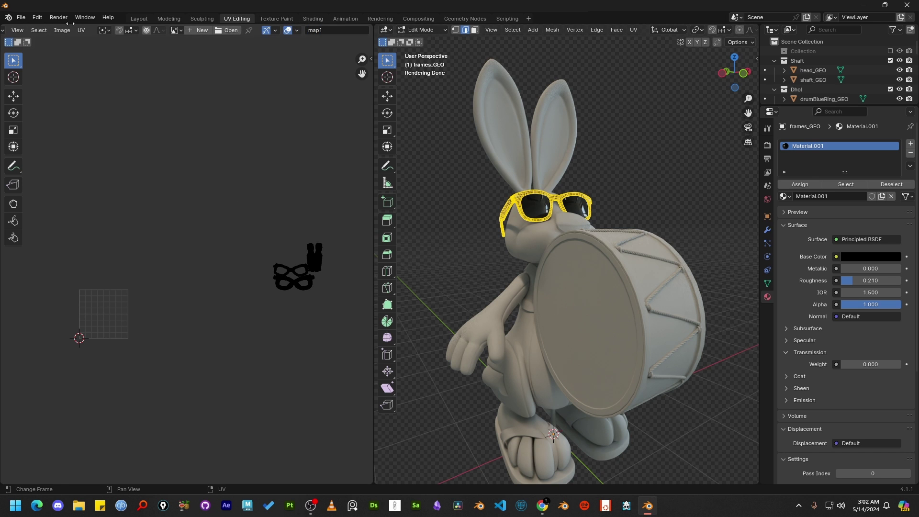
left_click(297, 30)
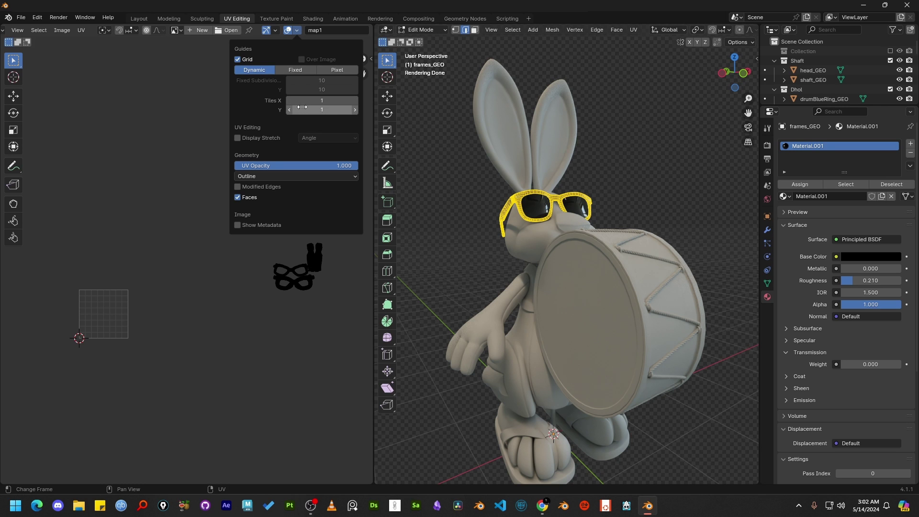
left_click(355, 110)
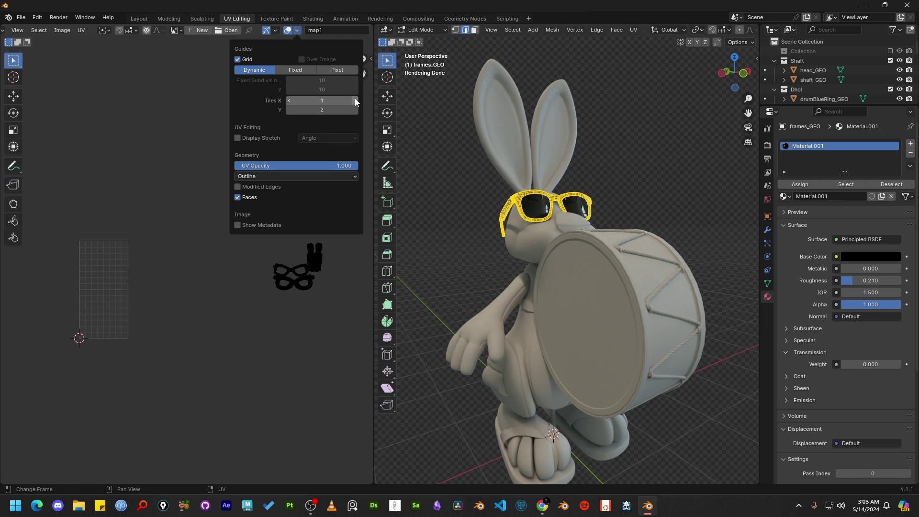
left_click(355, 100)
left_click(355, 101)
left_click(355, 100)
left_click(356, 100)
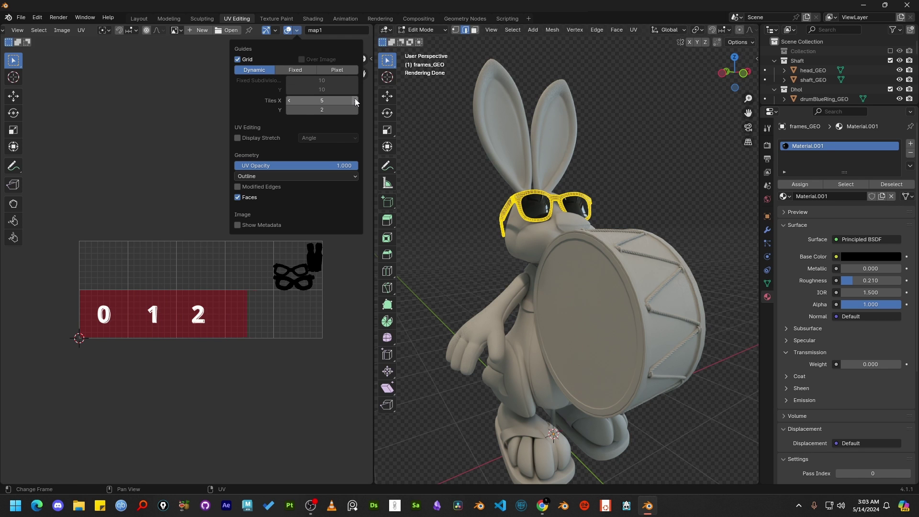
middle_click_drag(270, 257, 228, 243)
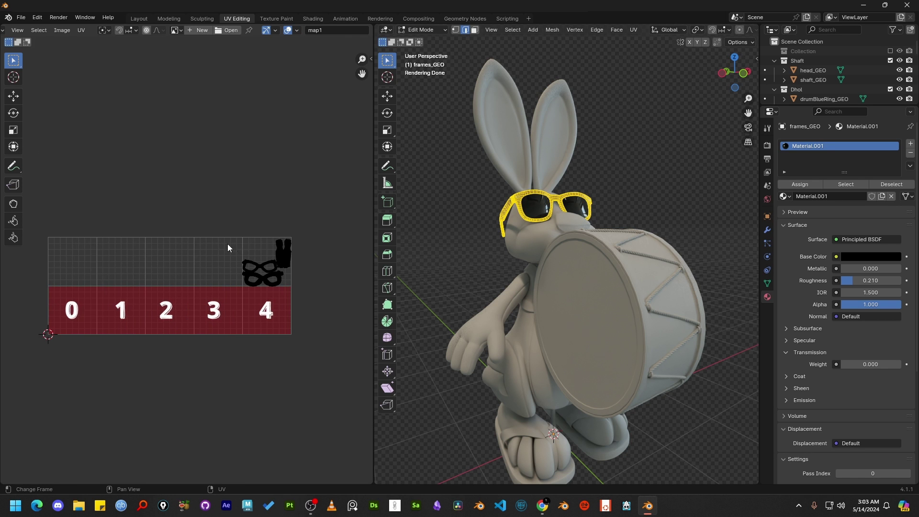
Select all of the sunglasses frames' UV islands and show the sidebar with their UV vertex coordinates
scroll(249, 247, "up", 1)
key("a")
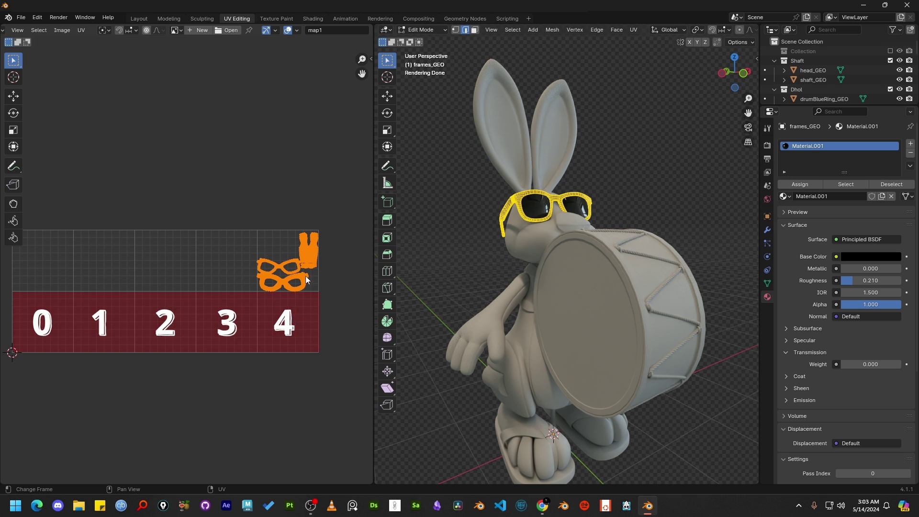
middle_click_drag(246, 294, 206, 262)
scroll(295, 266, "up", 1)
key("n")
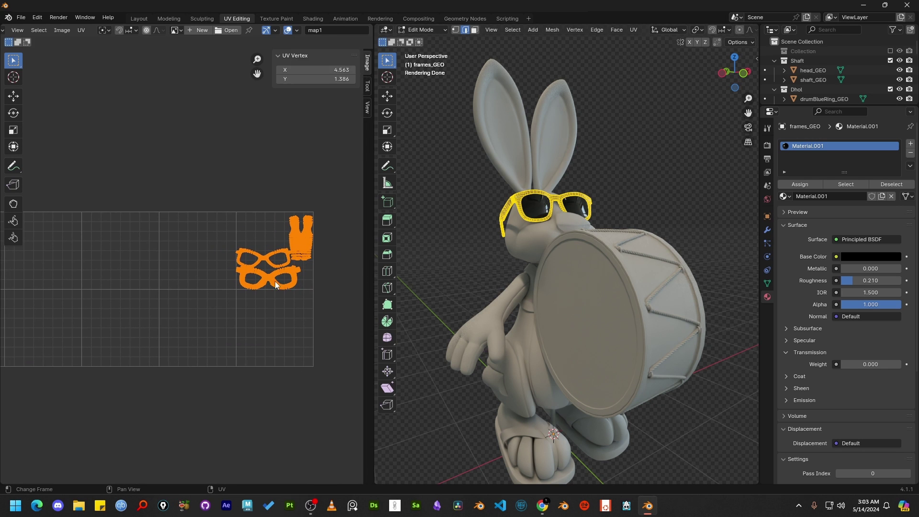
scroll(246, 243, "down", 2)
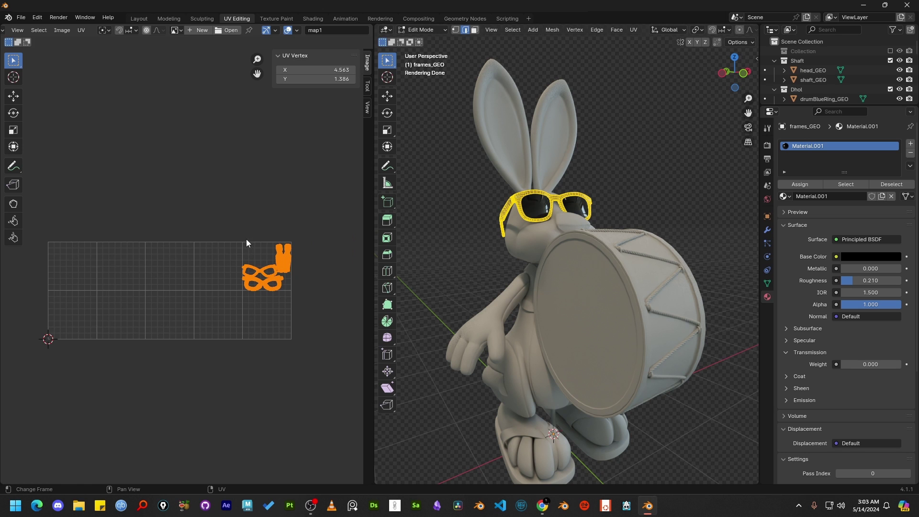
scroll(180, 262, "up", 1)
scroll(129, 202, "up", 1)
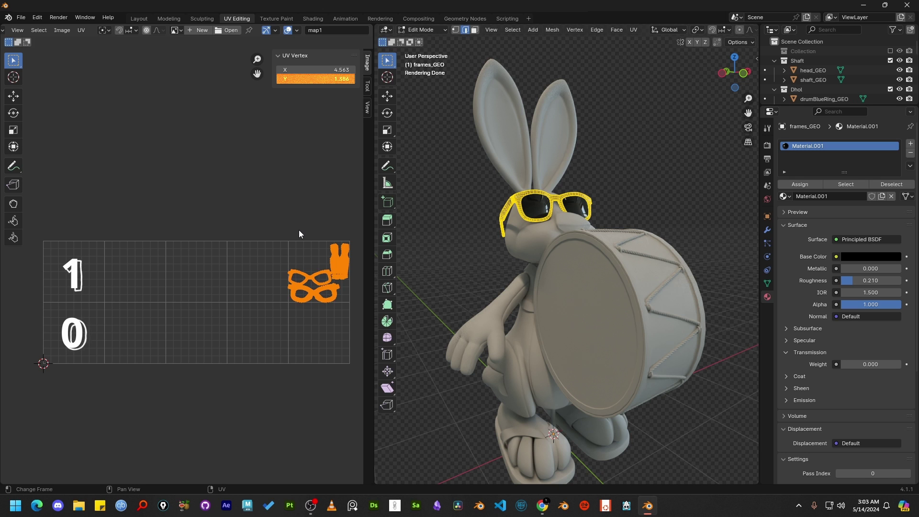
Move the frames' UV islands into the first tile by setting X to 0.563 and Y to 0.386
left_click(330, 70)
key("Home")
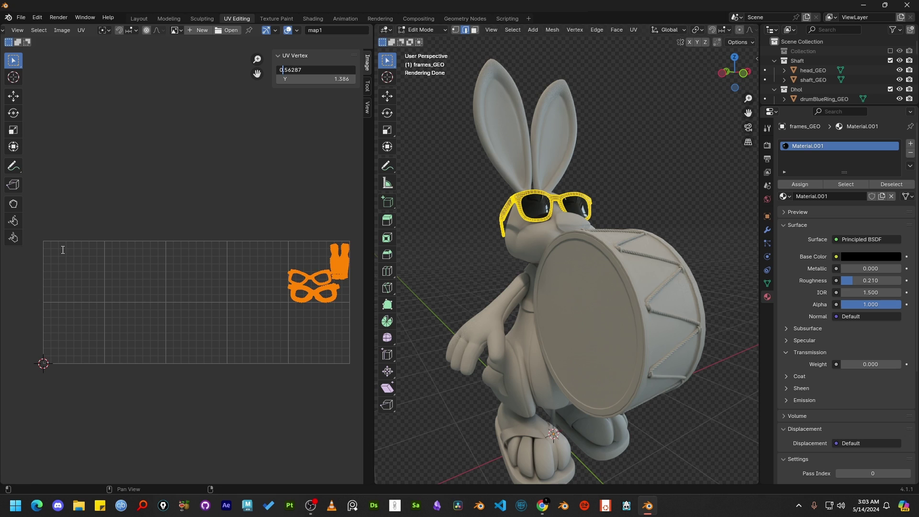
type("0")
key("Return")
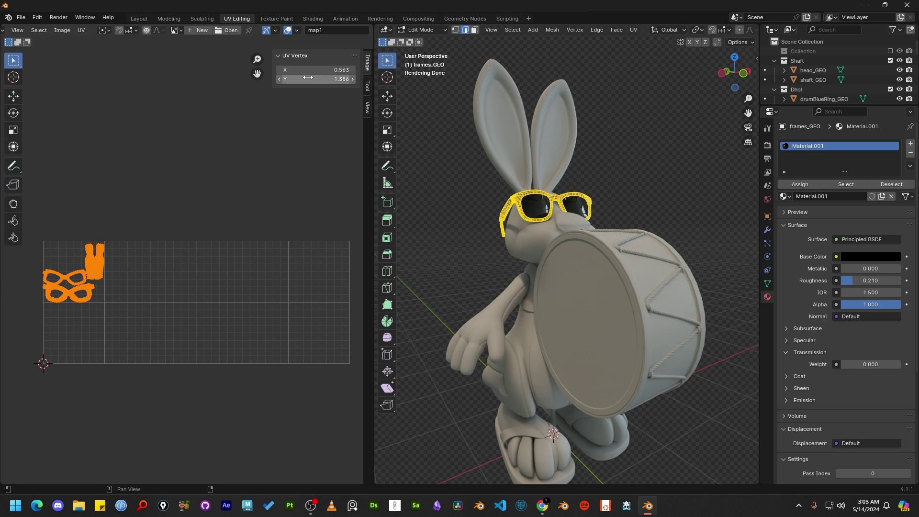
left_click(308, 77)
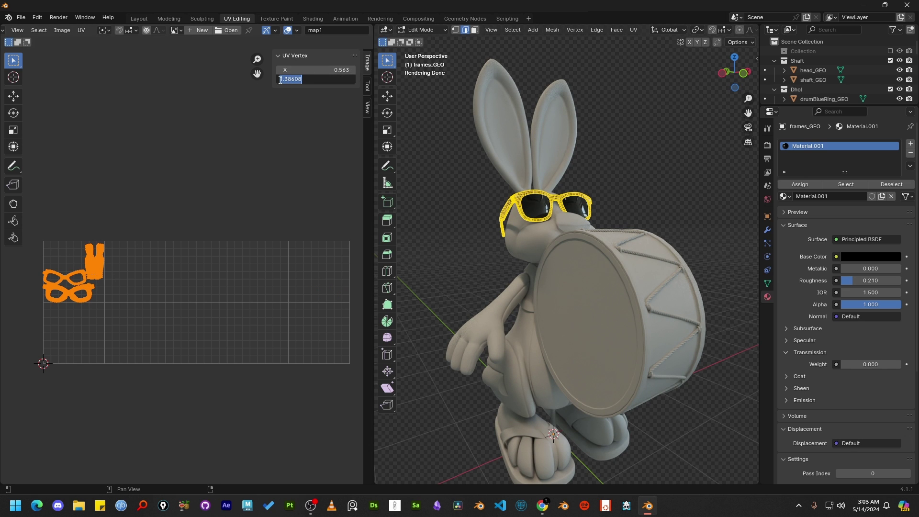
left_click(284, 78)
key("Return")
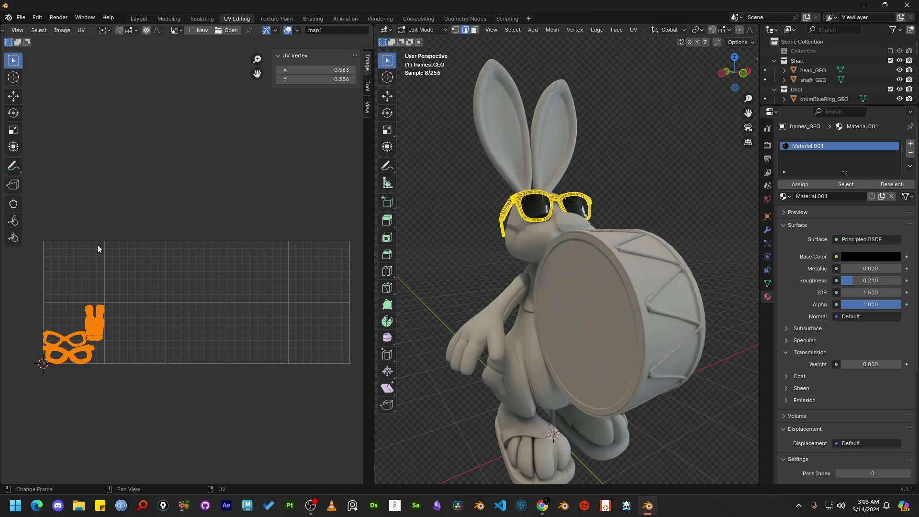
Reset the UV grid to 1 tile in both X and Y and return the sunglasses frames to Object Mode
left_click(297, 30)
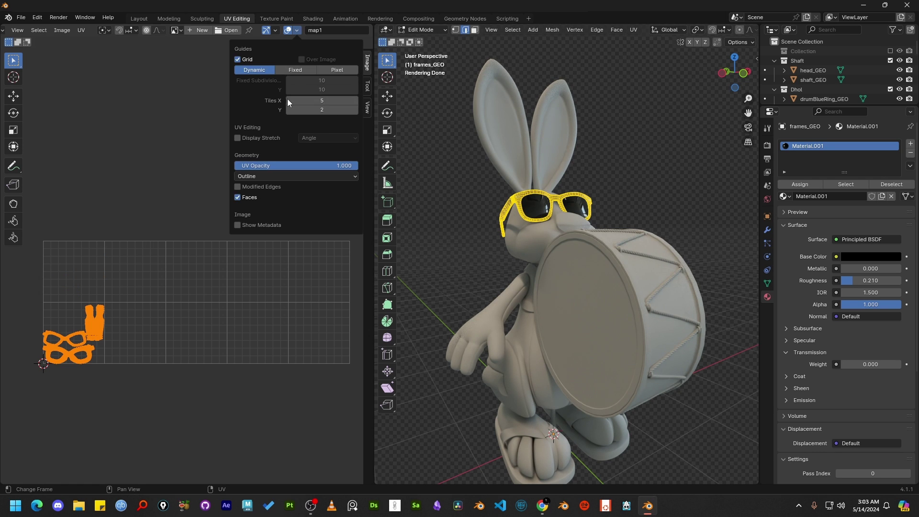
left_click_drag(331, 100, 302, 110)
scroll(85, 354, "up", 2)
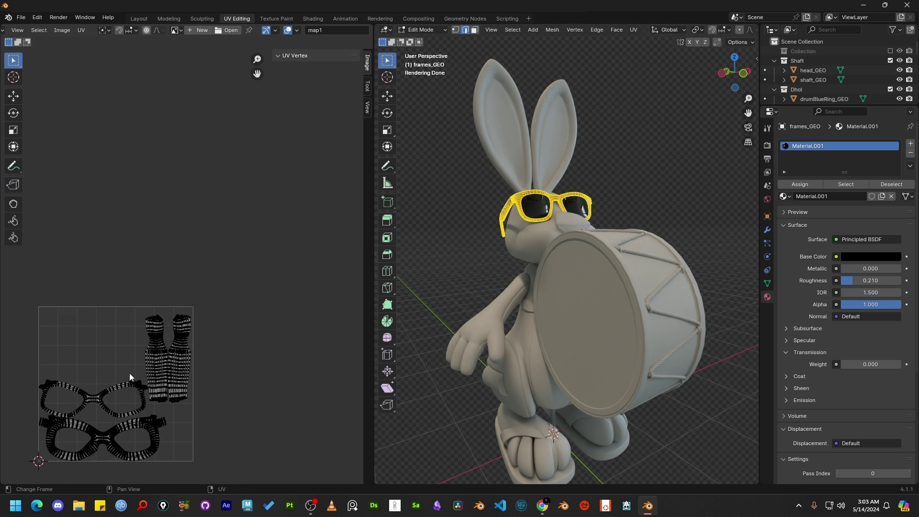
scroll(143, 335, "down", 1)
key("Tab")
Edit the drum skin and move its circular UV island into the first tile by setting Y to 0.5
left_click(552, 352)
key("Tab")
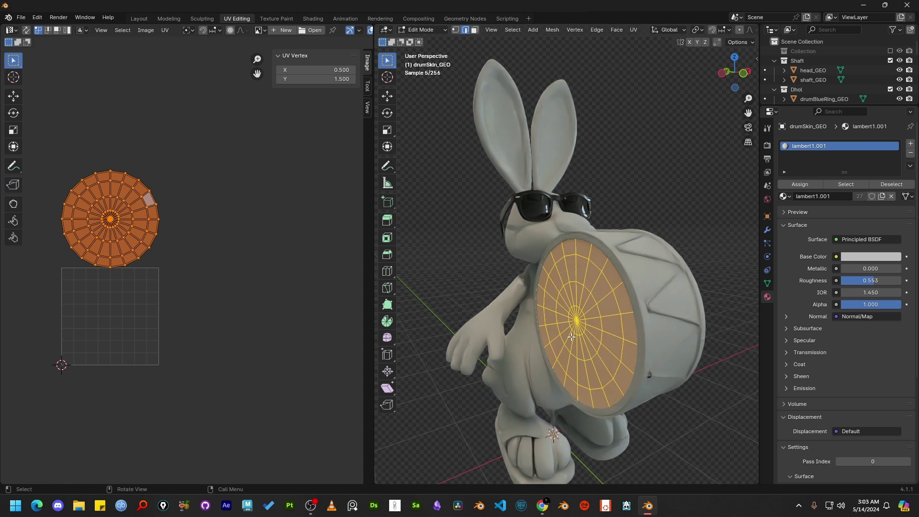
scroll(348, 33, "down", 3)
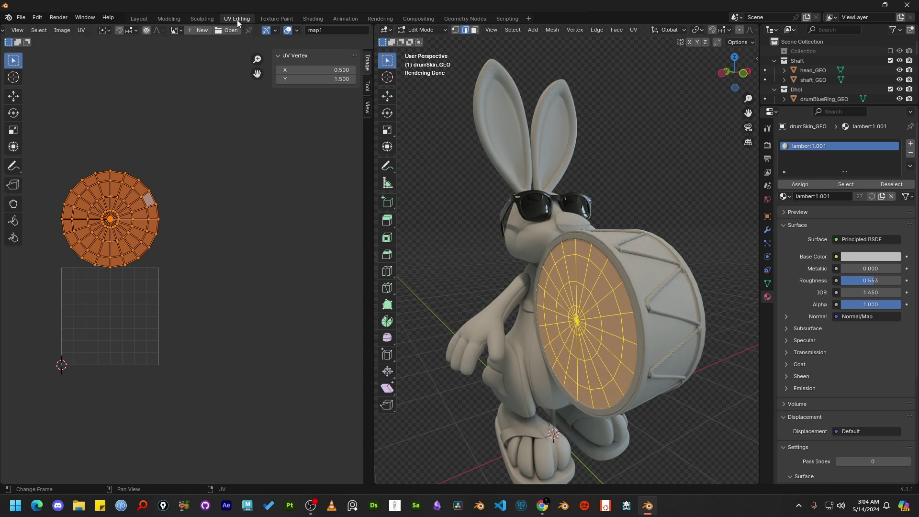
double_click(321, 79)
type("0.5")
key("Return")
key("Tab")
Edit the drum strings and move all their UVs into the first tile by changing X's whole-number part to 0
left_click(663, 284)
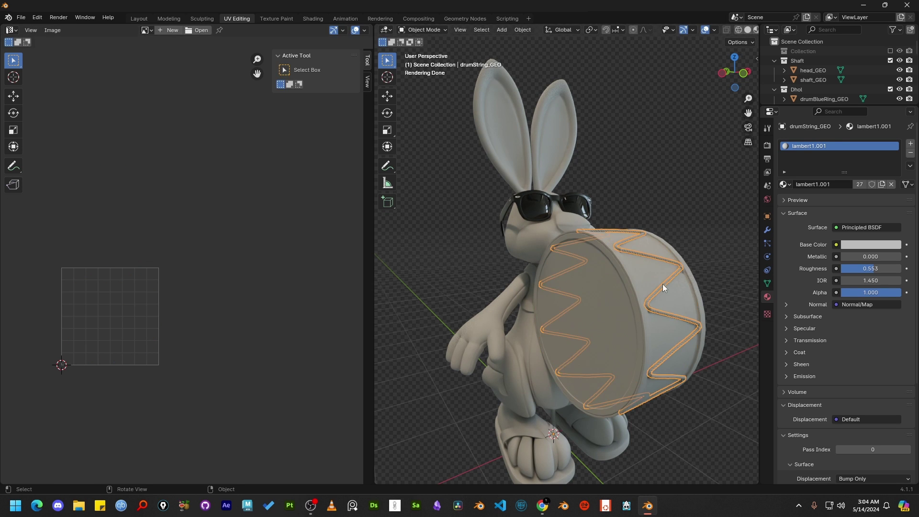
key("Tab")
scroll(173, 299, "down", 7)
scroll(234, 329, "up", 2)
key("a")
double_click(325, 71)
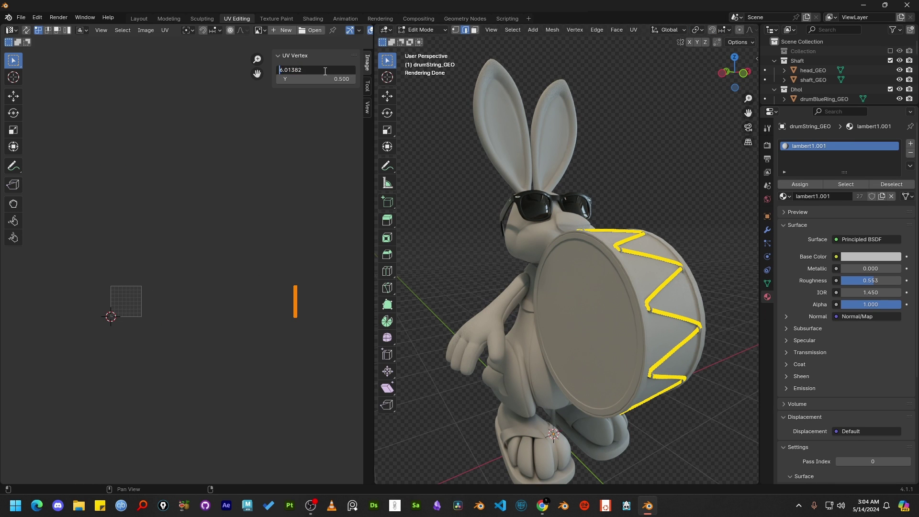
type("0")
key("Return")
scroll(254, 305, "up", 4)
key("Tab")
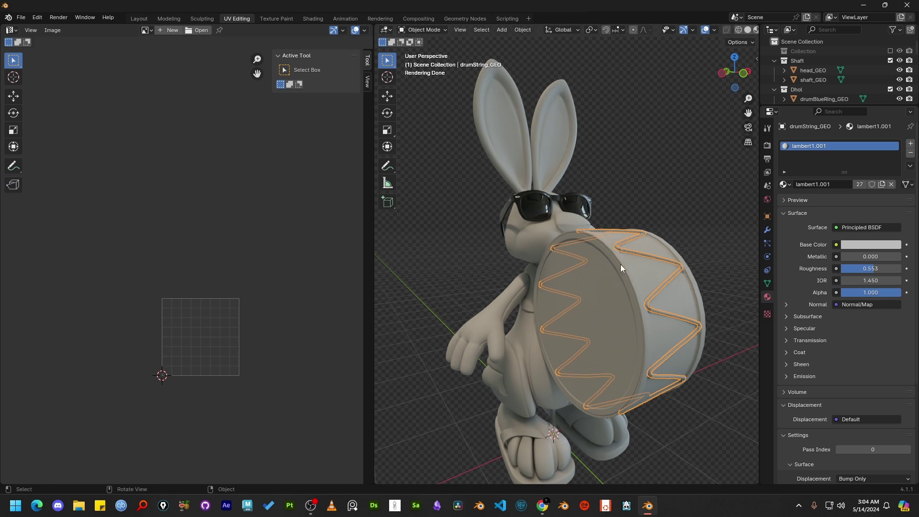
Edit the sandal straps, select all their UV islands and set X to 1
left_click(538, 436)
key("Tab")
scroll(242, 289, "down", 5)
scroll(194, 154, "up", 3)
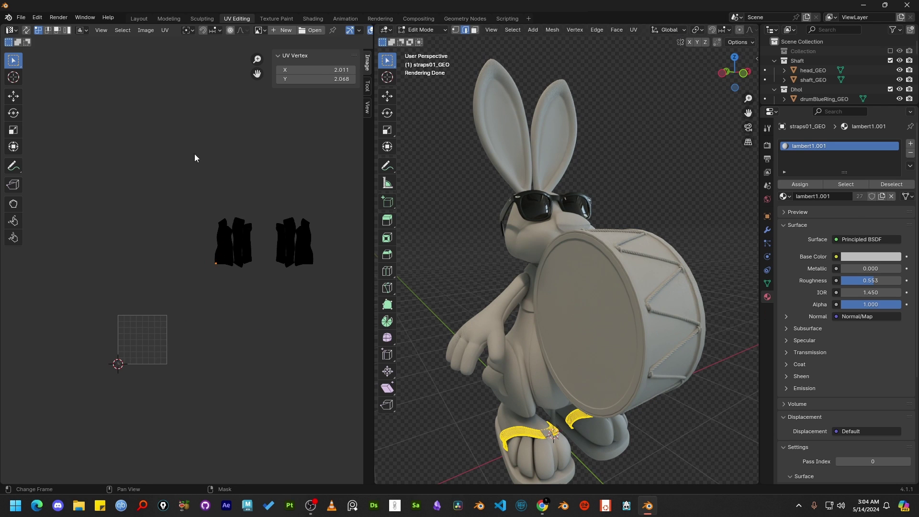
key("a")
double_click(325, 70)
type("1")
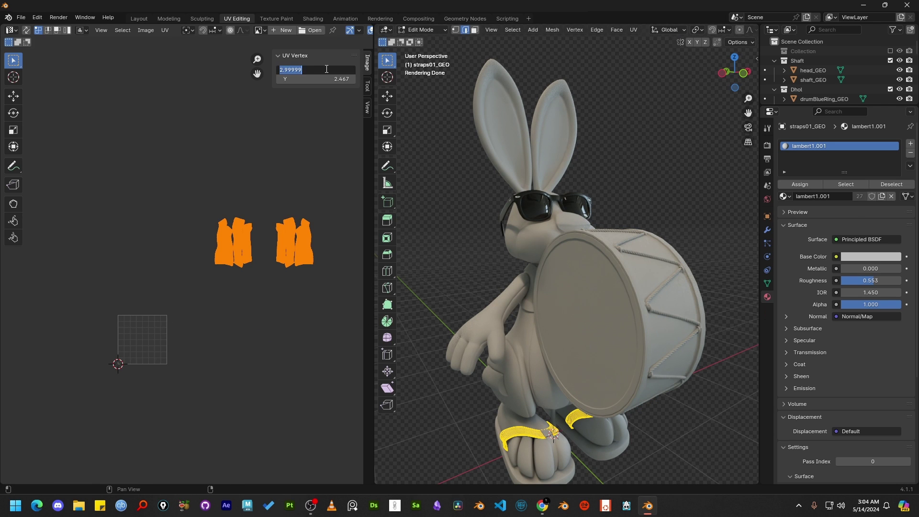
key("Return")
Set the strap UV islands' Y to 0.467 to bring them down to the first tile row, and deselect them
double_click(316, 78)
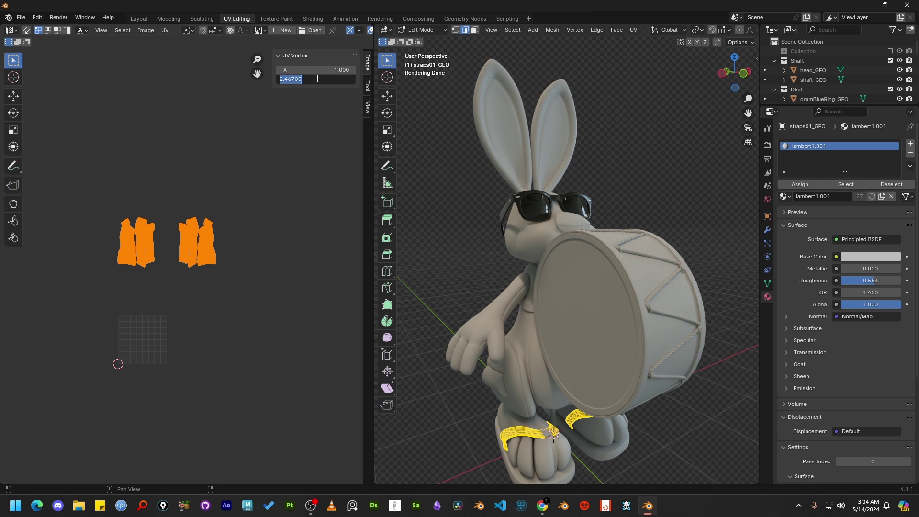
type("0")
key("Return")
scroll(164, 312, "up", 4)
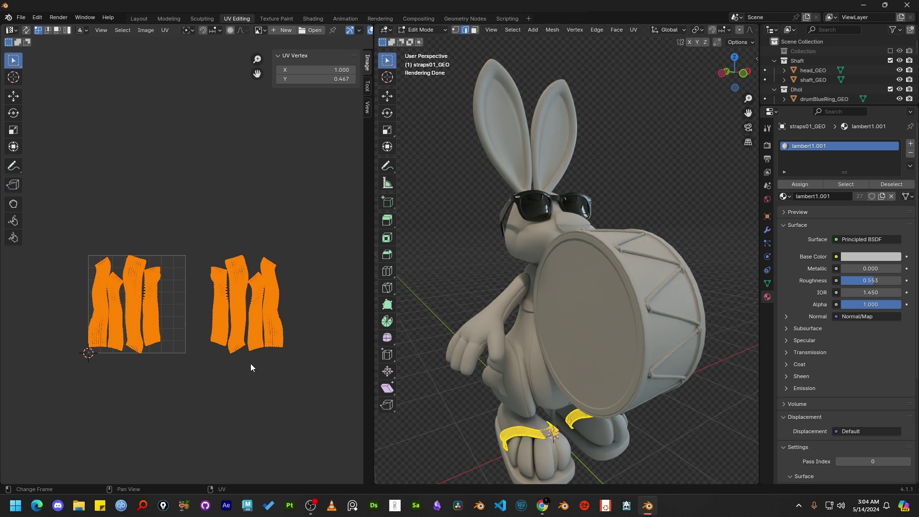
left_click(305, 128)
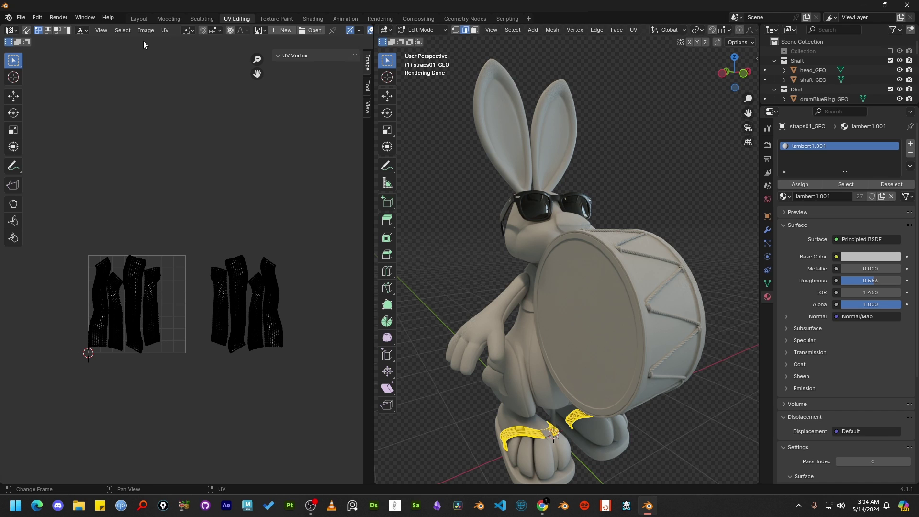
Create a new blank 1024 × 1024 px image in the UV editor with a black color at zero alpha
left_click(286, 31)
left_click(315, 88)
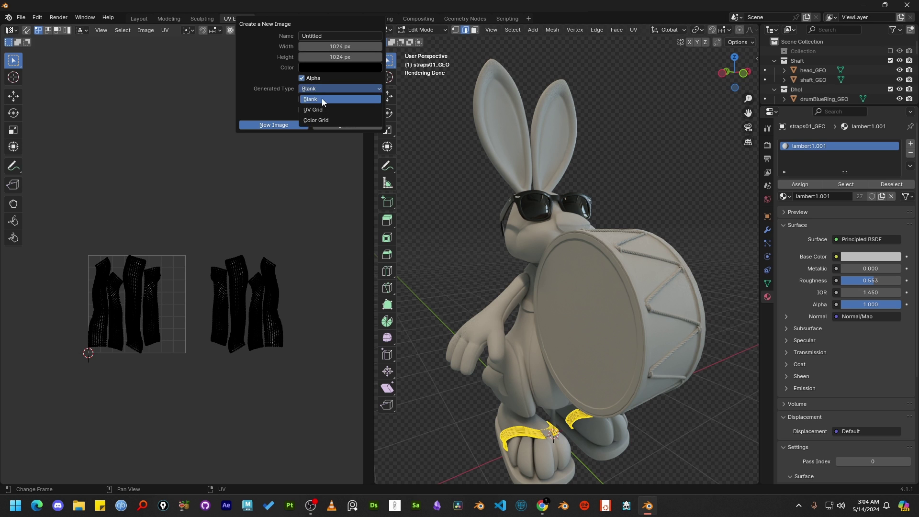
left_click(321, 98)
left_click(337, 68)
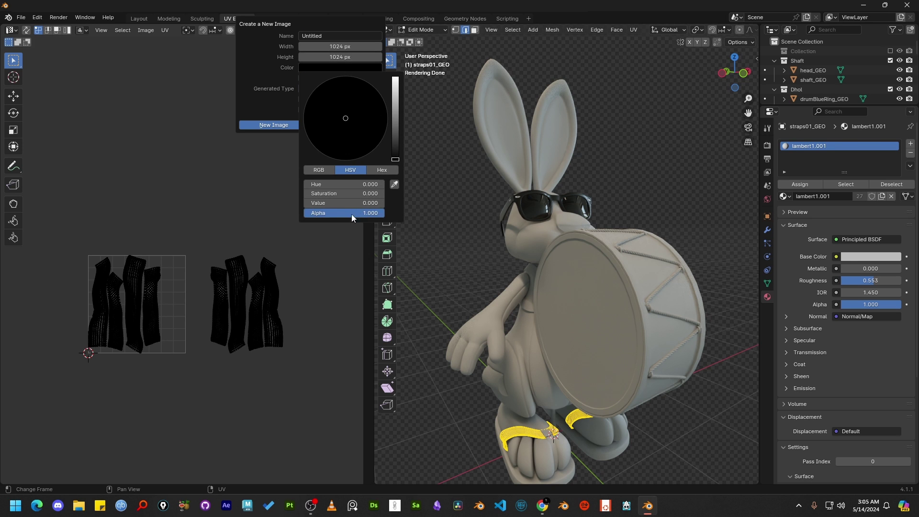
left_click_drag(351, 214, 304, 211)
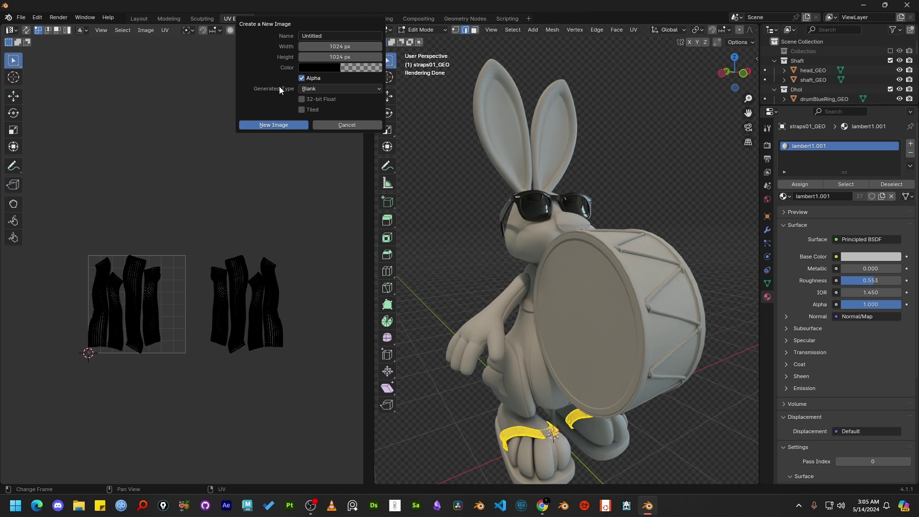
left_click(277, 127)
Change the new image's source to UDIM Tiles
key("n")
scroll(142, 334, "down", 6)
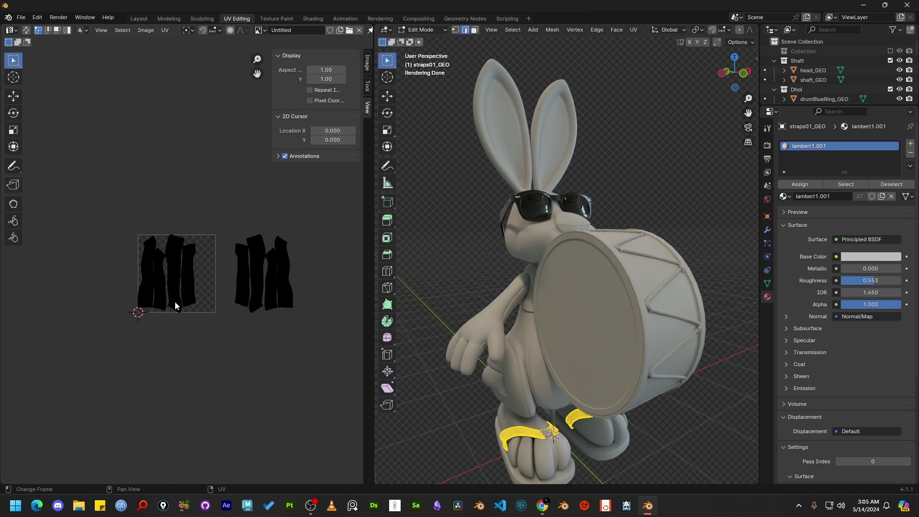
scroll(174, 300, "up", 2)
scroll(268, 224, "right", 3)
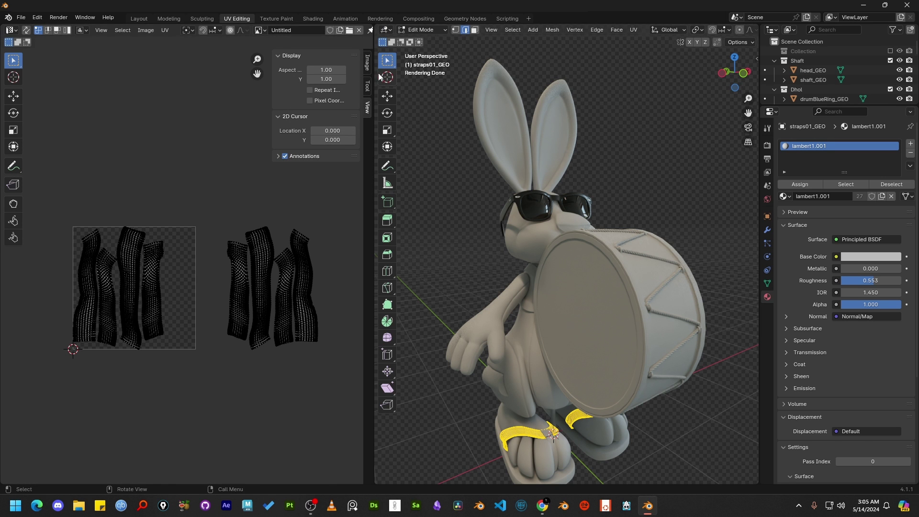
left_click(367, 62)
left_click(349, 83)
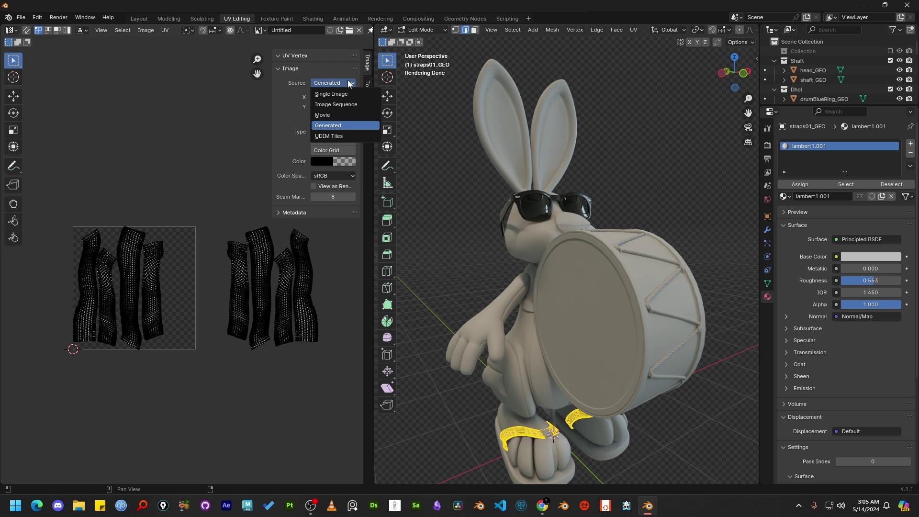
left_click(341, 137)
Add blank UDIM tile 1002 with a fully transparent black fill, and leave the straps deselected in Object Mode
left_click(352, 184)
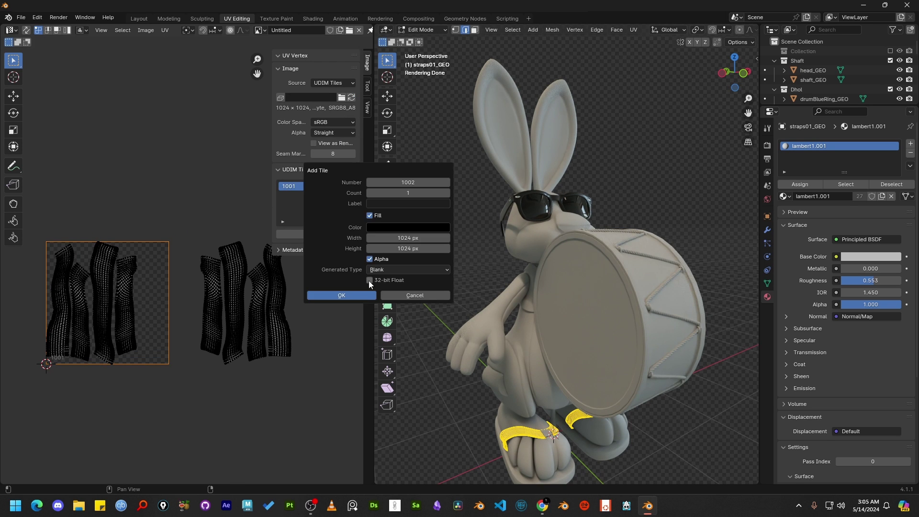
left_click(424, 229)
left_click_drag(427, 213, 383, 219)
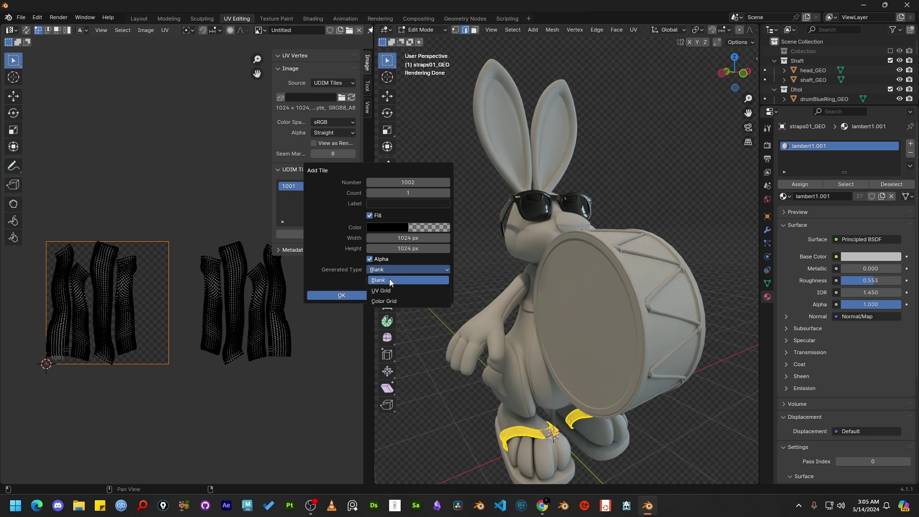
left_click(338, 295)
middle_click_drag(212, 308, 198, 357)
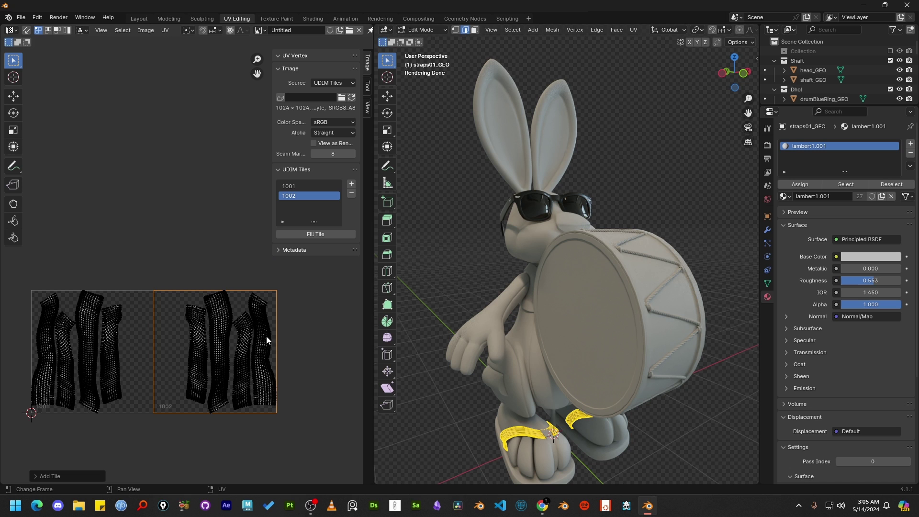
key("Tab")
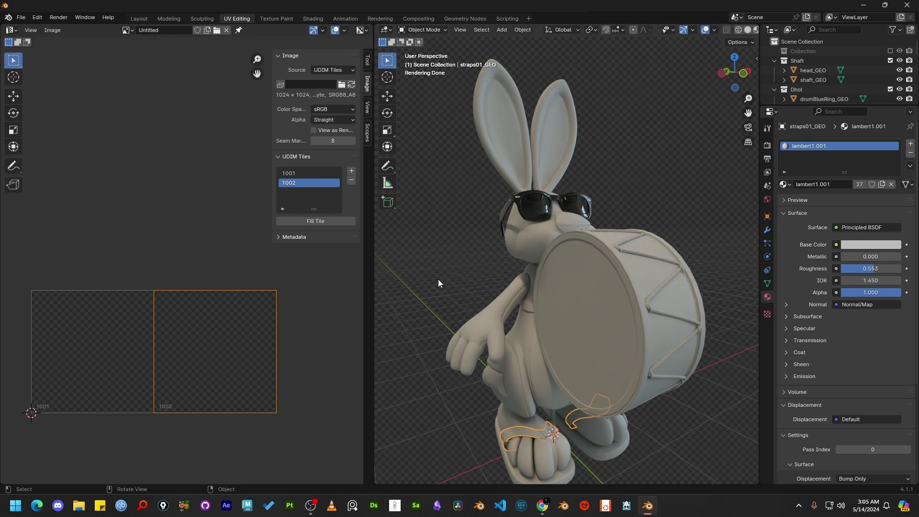
left_click(702, 401)
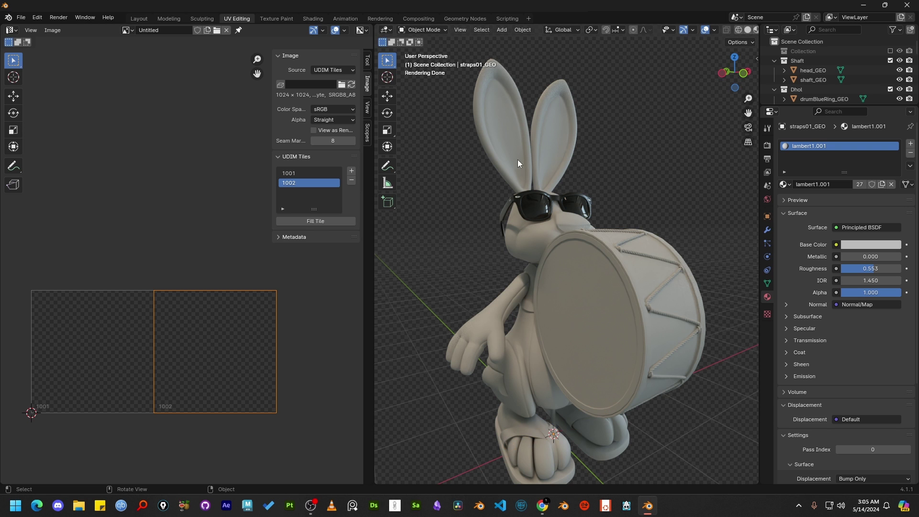